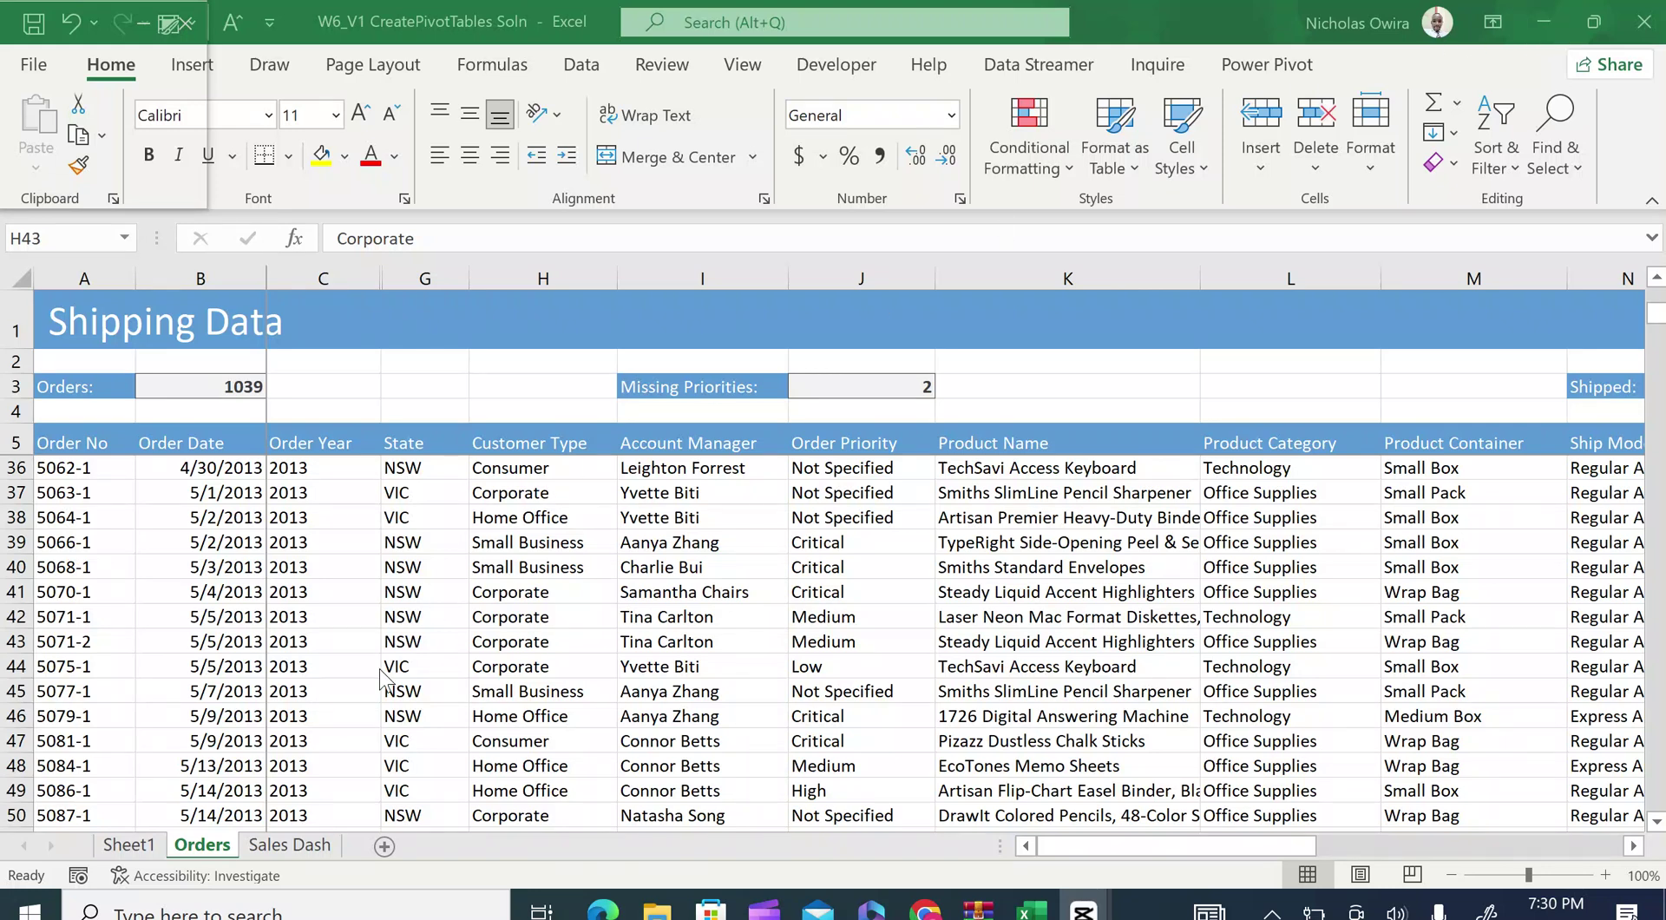
- Convert the shipping data range $A$5:$Y$1044 on the Orders sheet into a table with headers
click(136, 849)
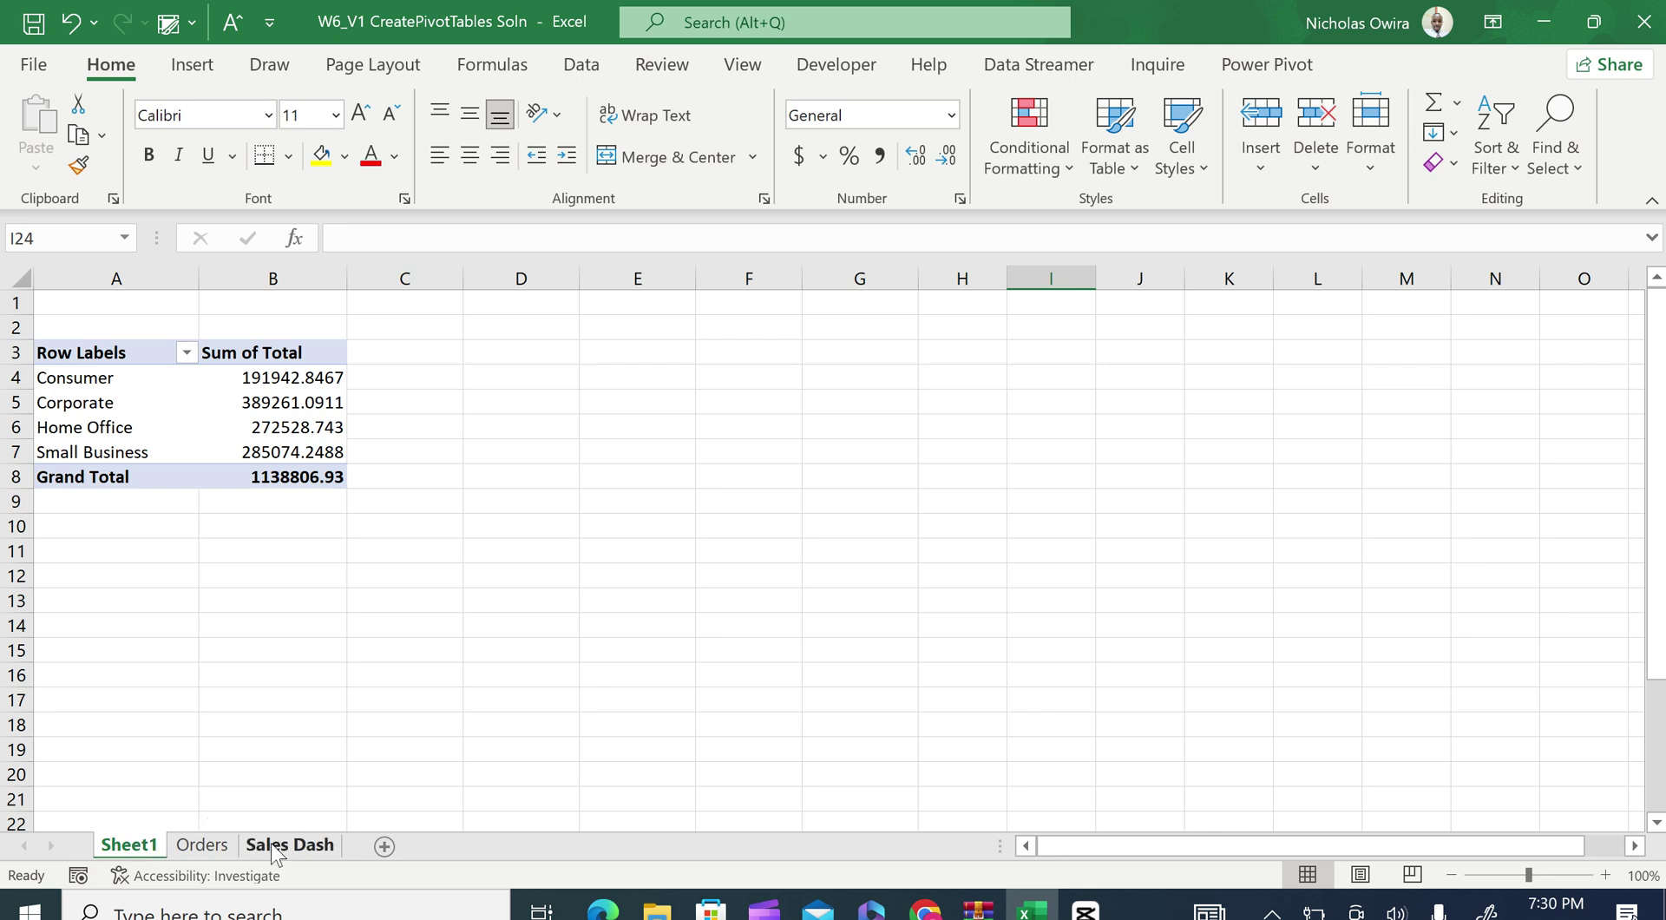
click(220, 850)
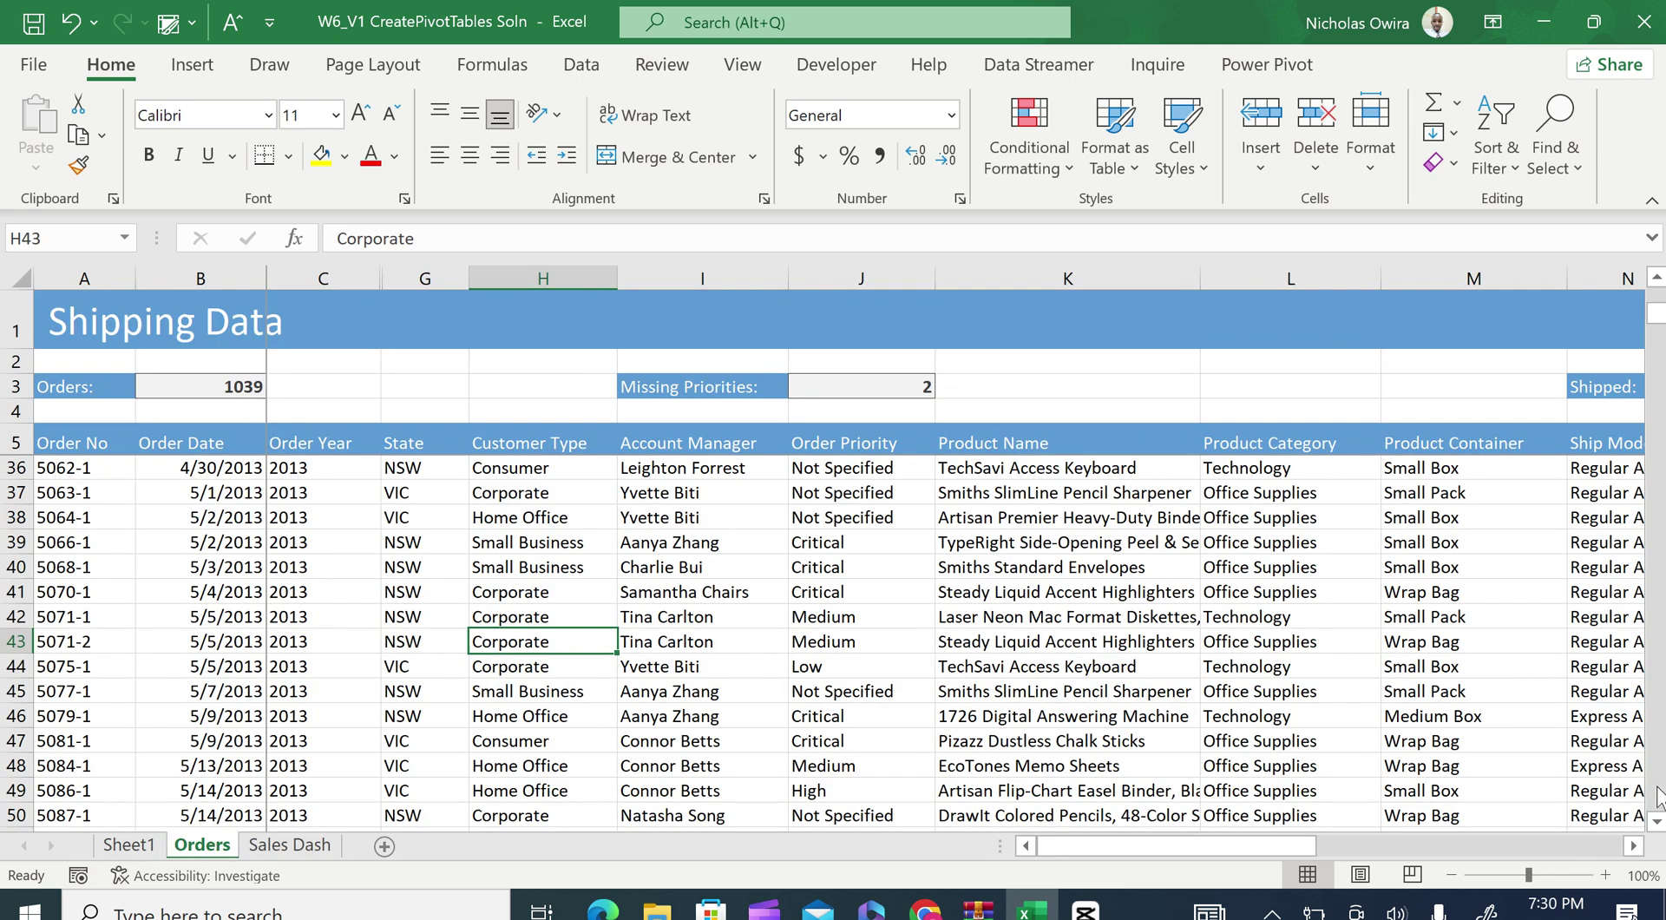
scroll(1658, 824, down, 4)
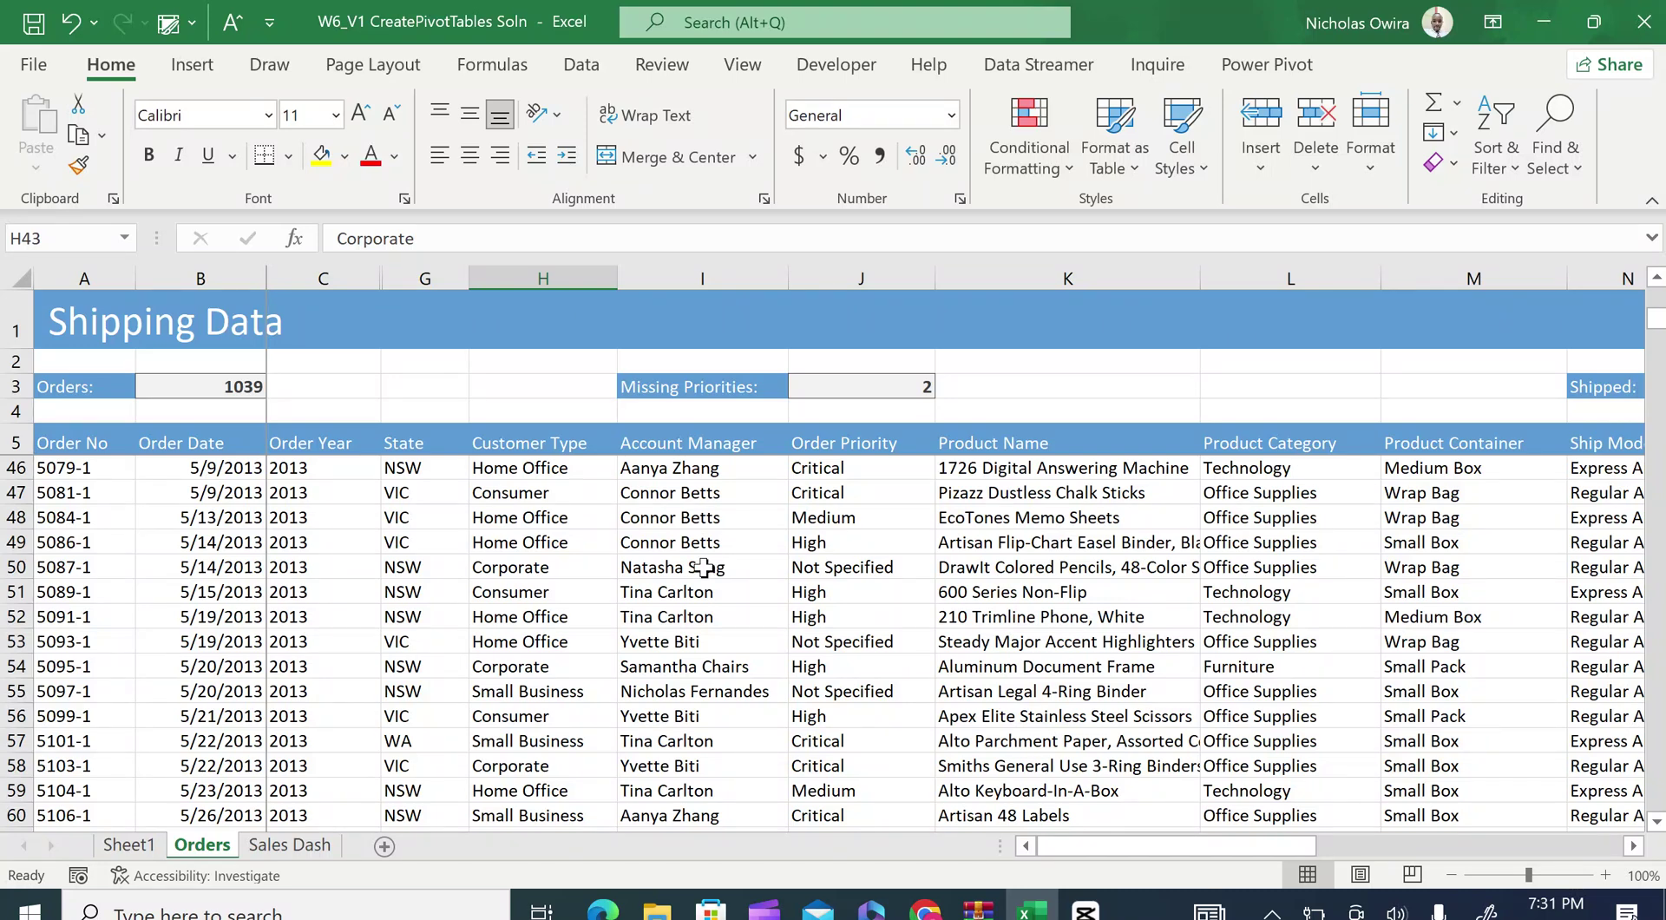
click(706, 568)
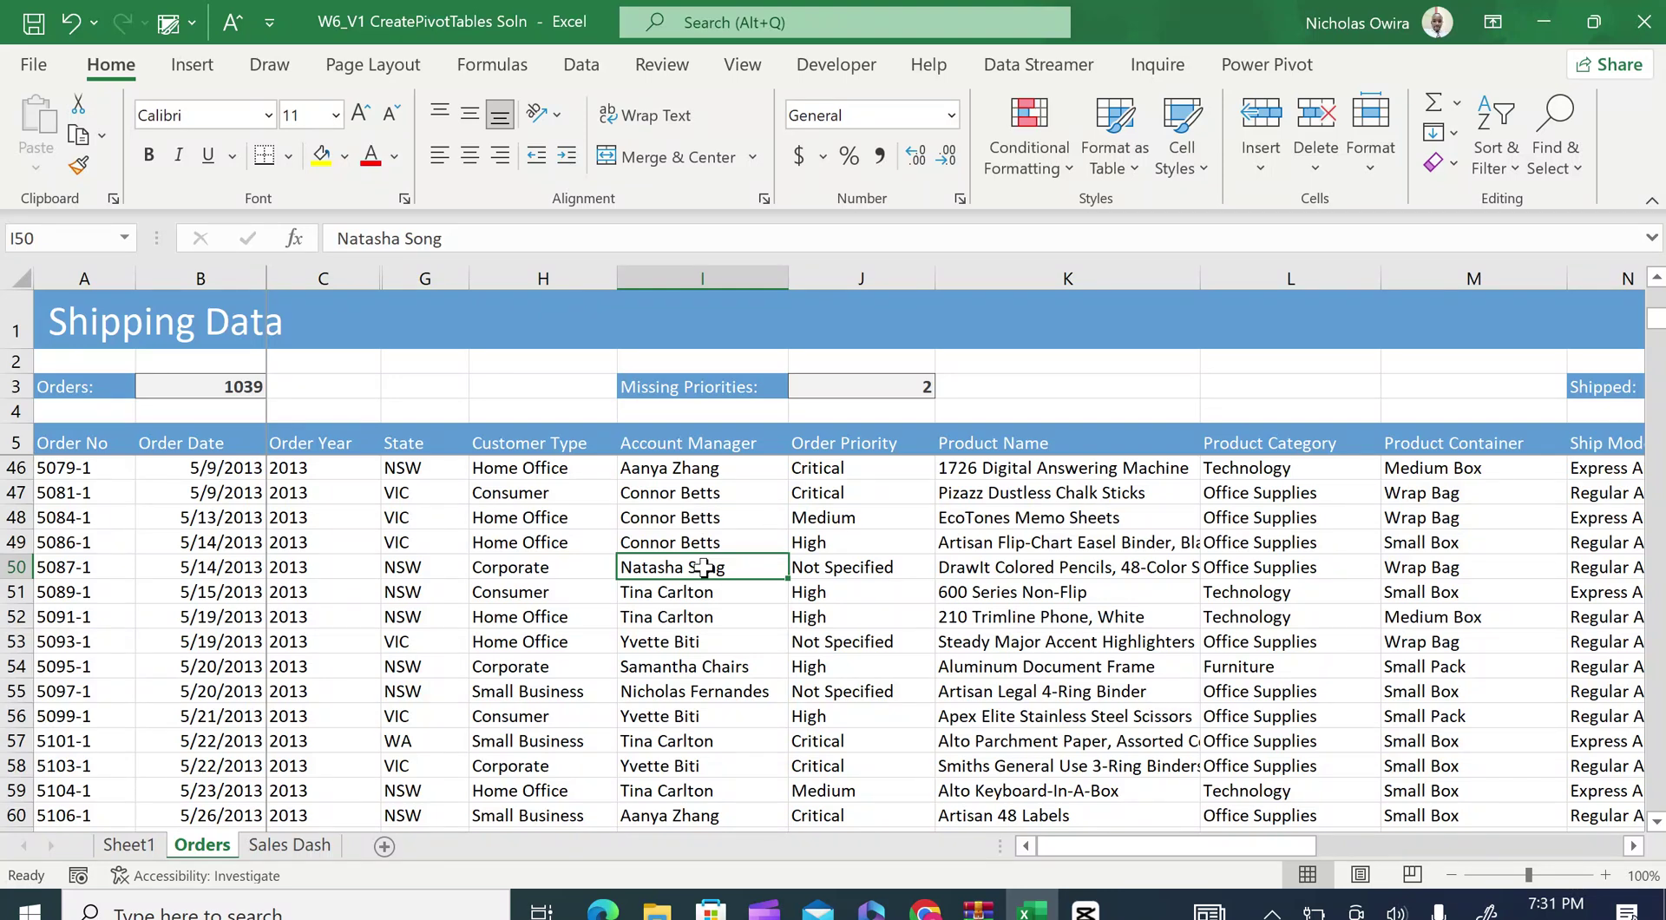
click(554, 565)
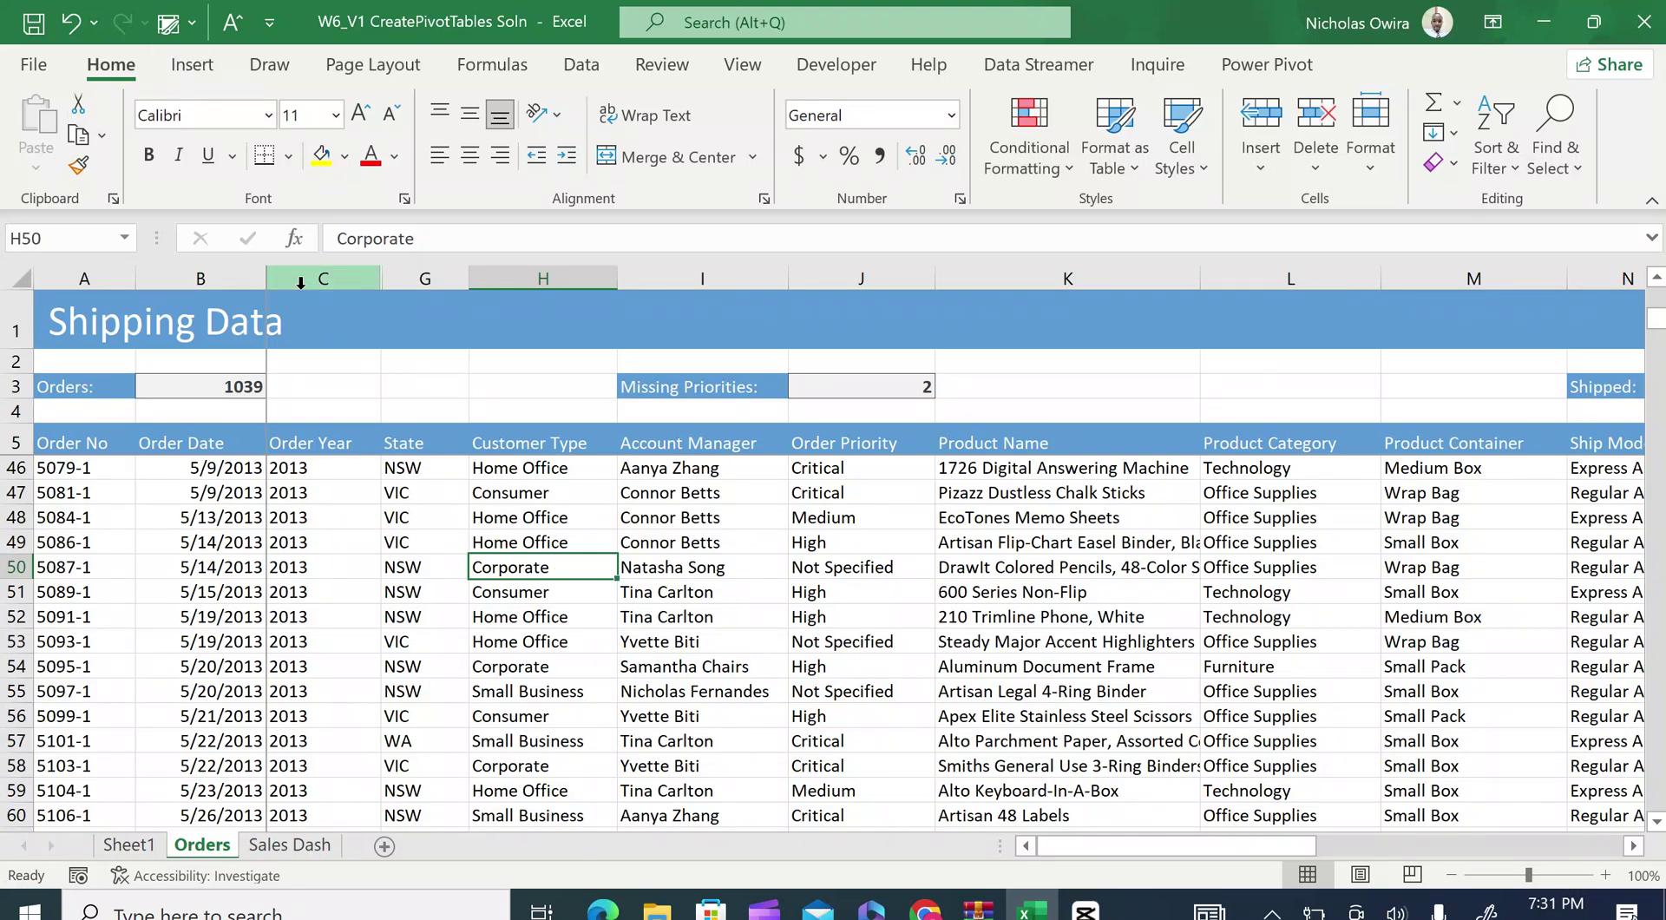
click(194, 69)
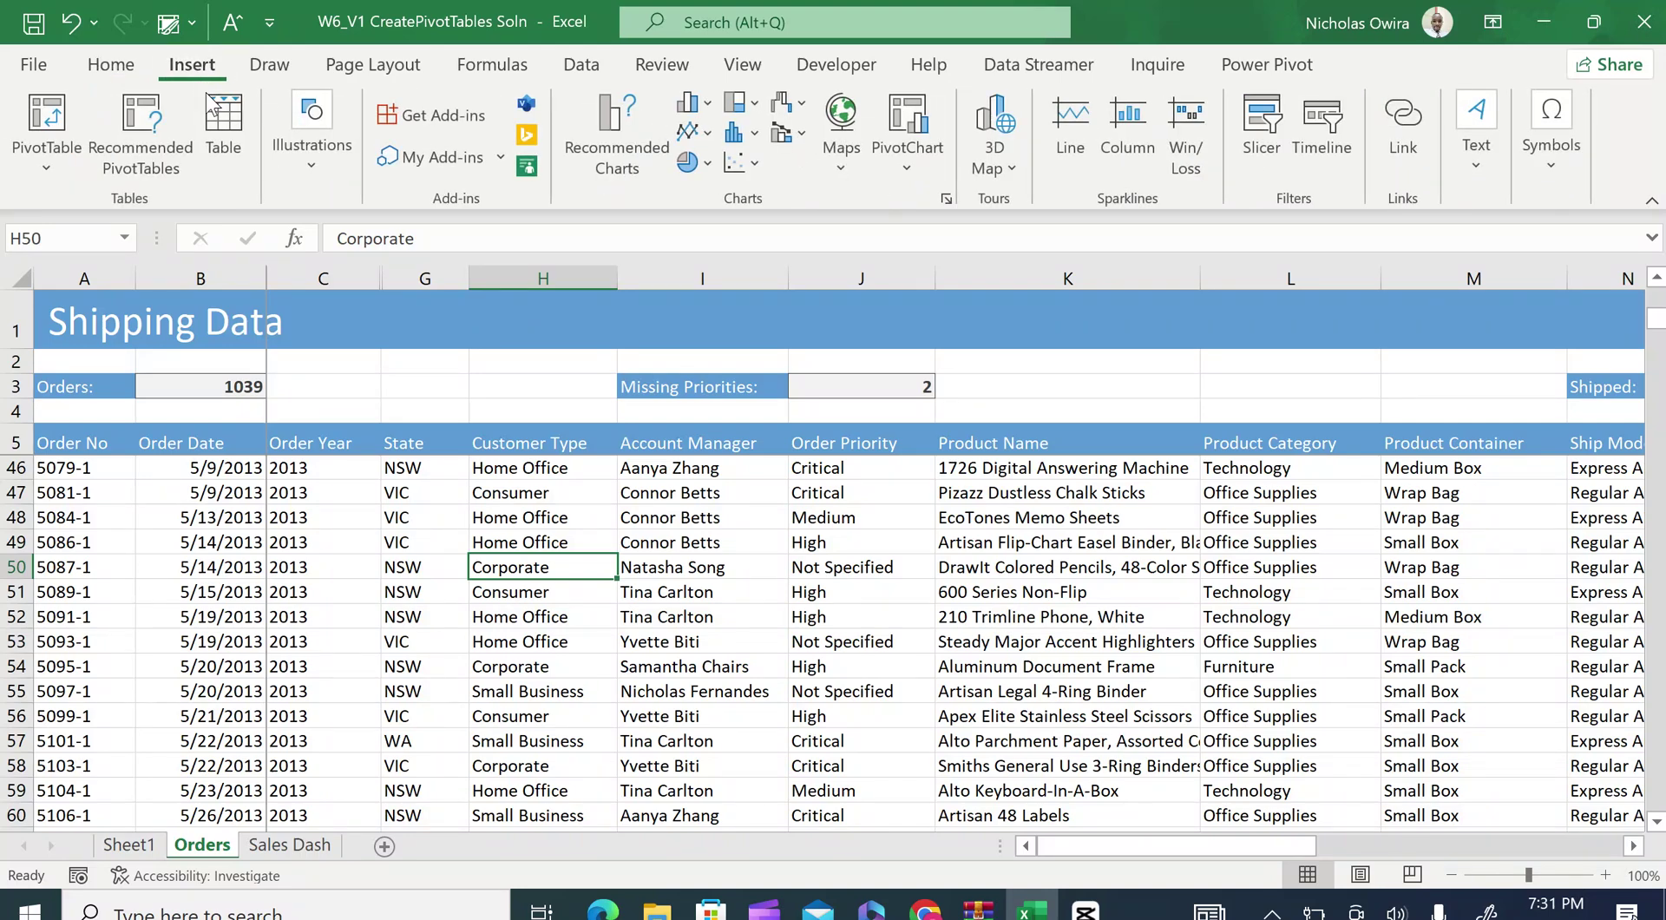
click(218, 118)
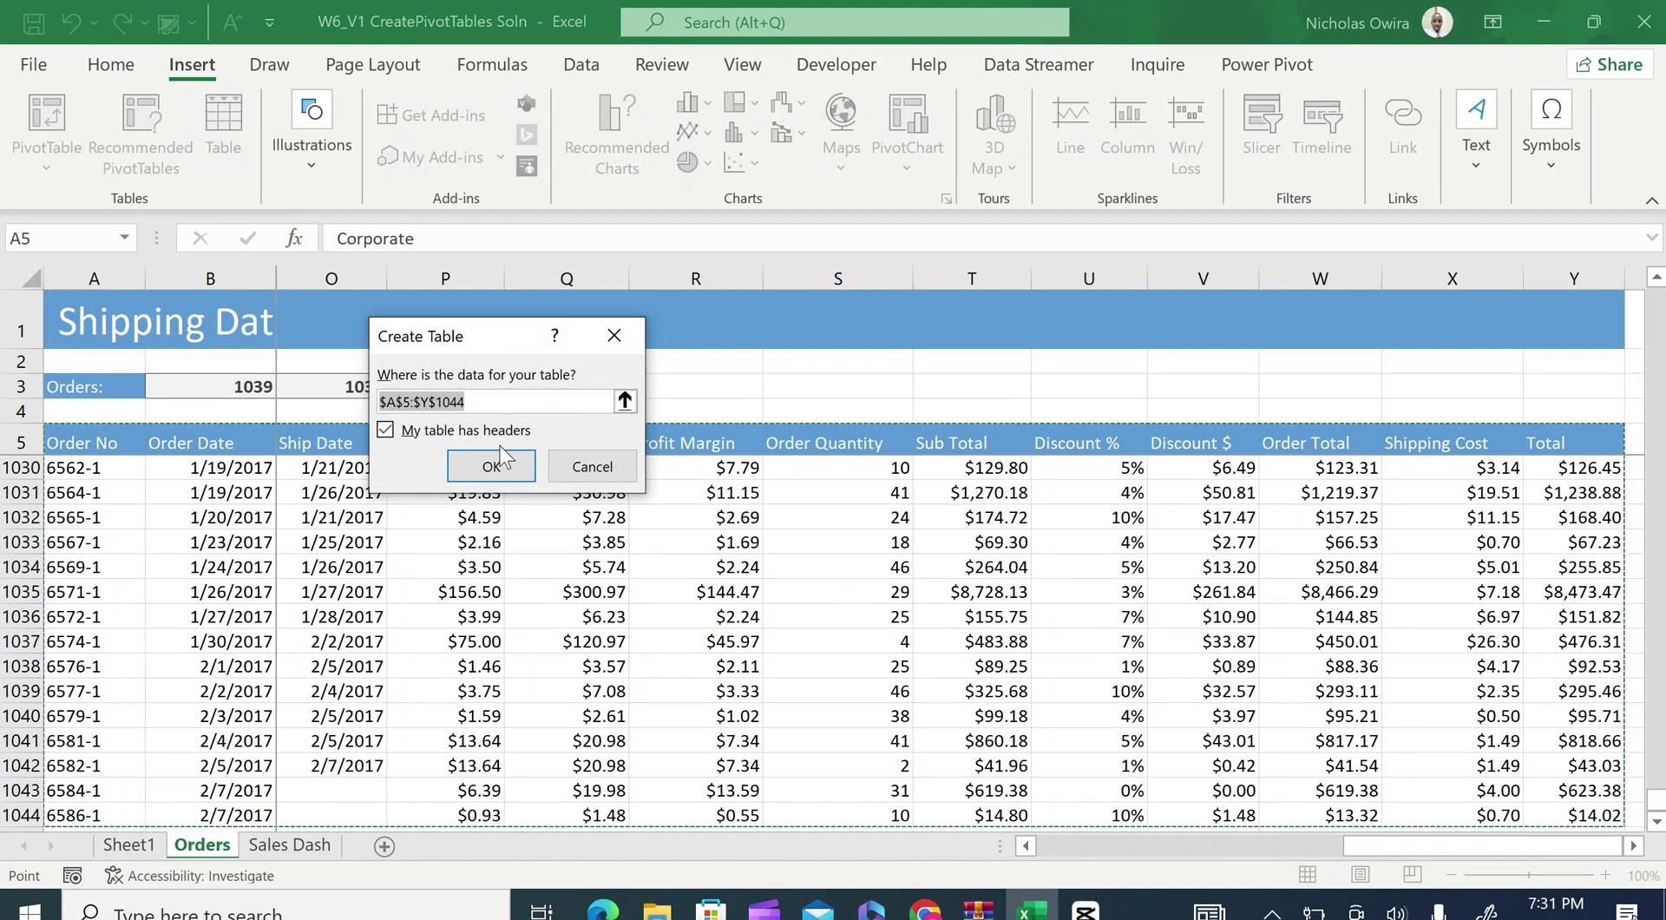
click(494, 466)
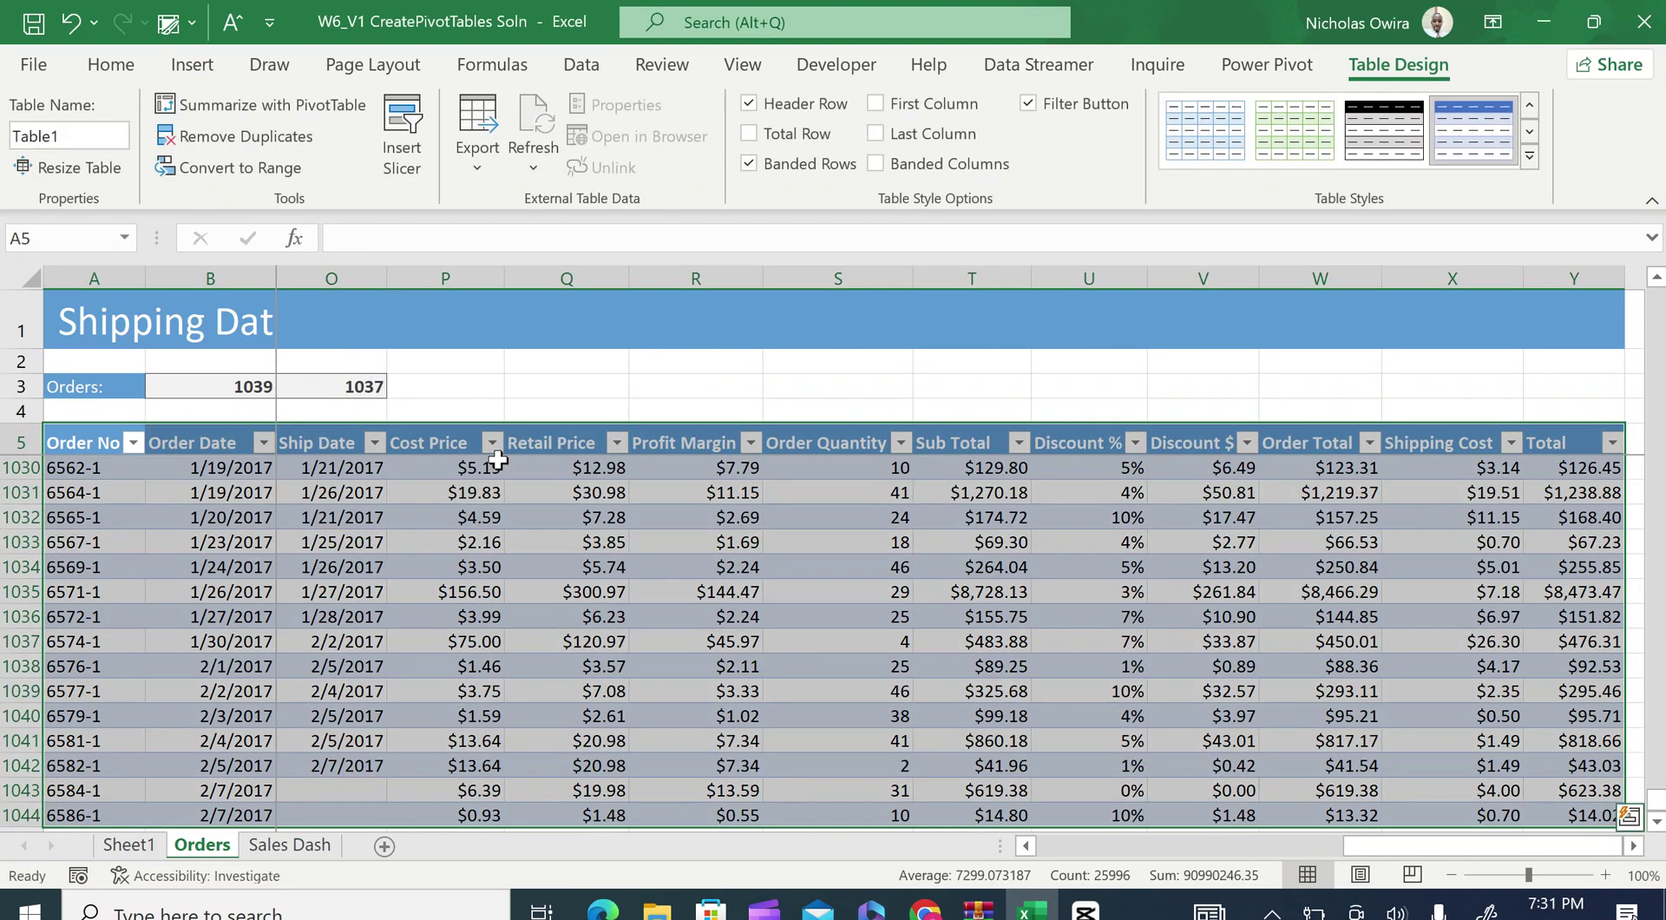
- Insert a PivotTable based on Table1 and place it on a new worksheet
click(705, 564)
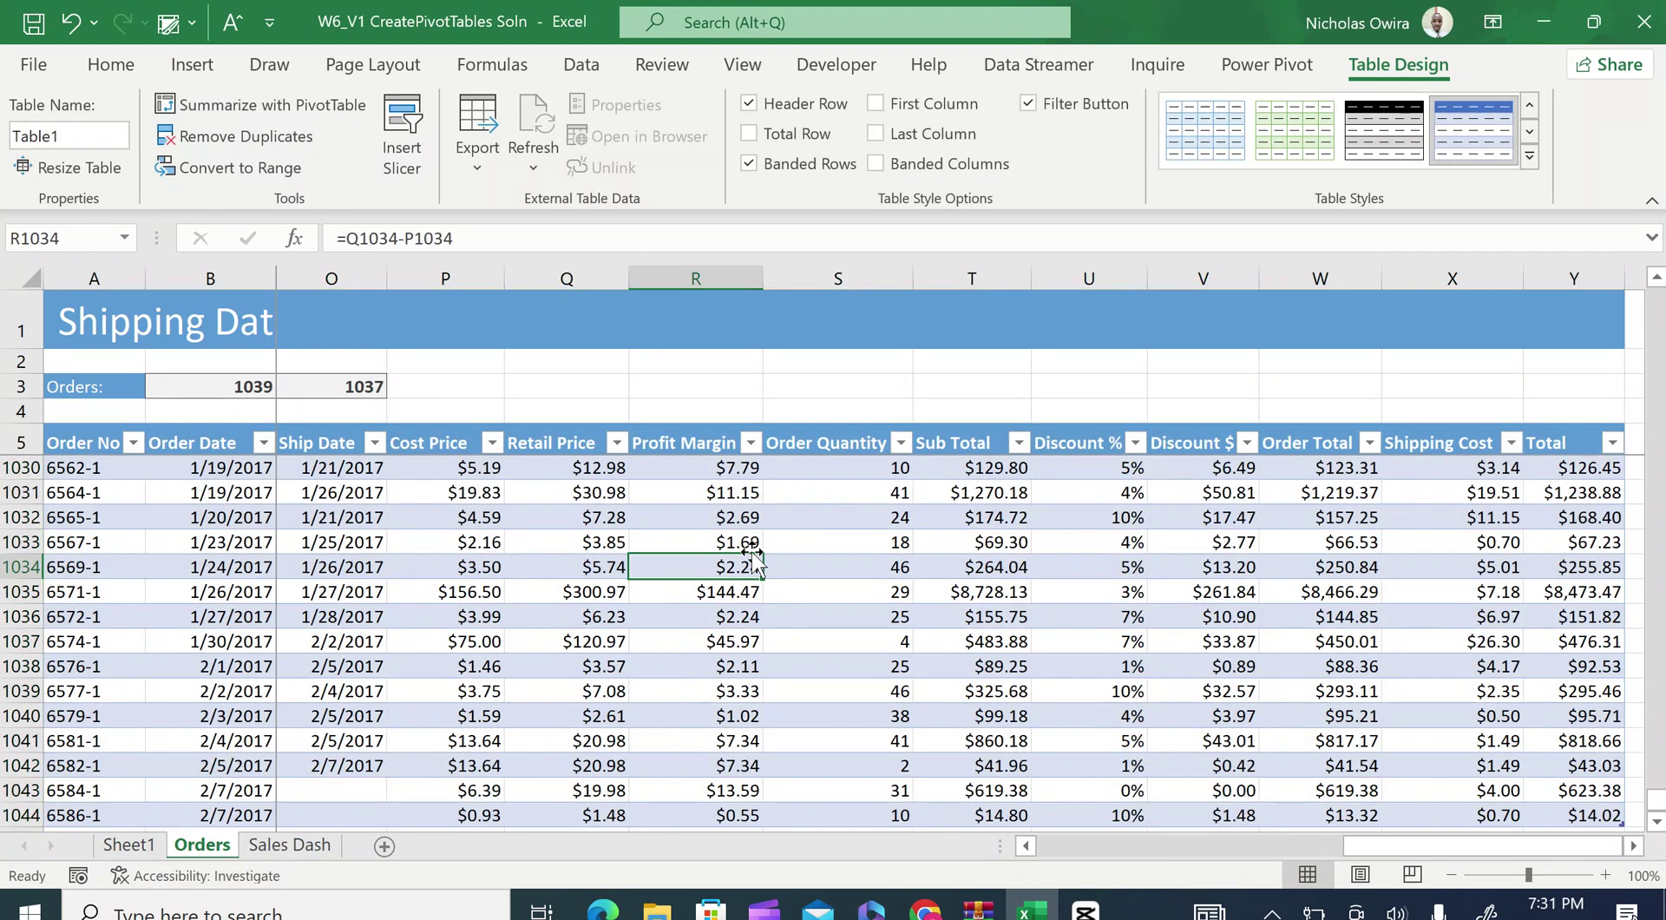
click(600, 566)
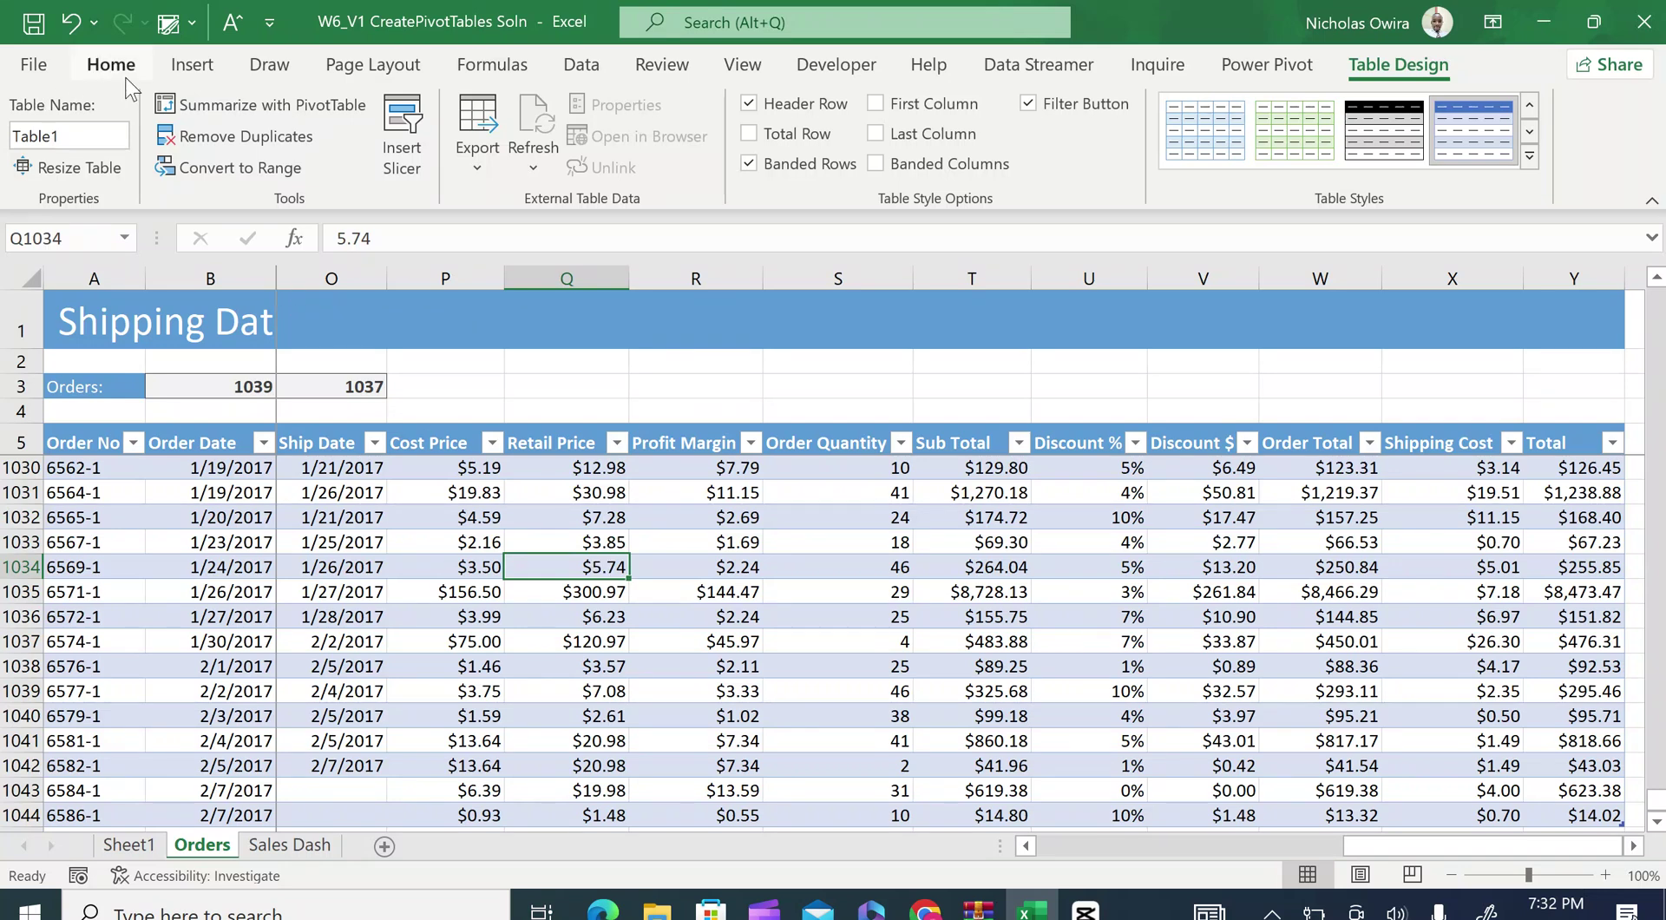
click(186, 66)
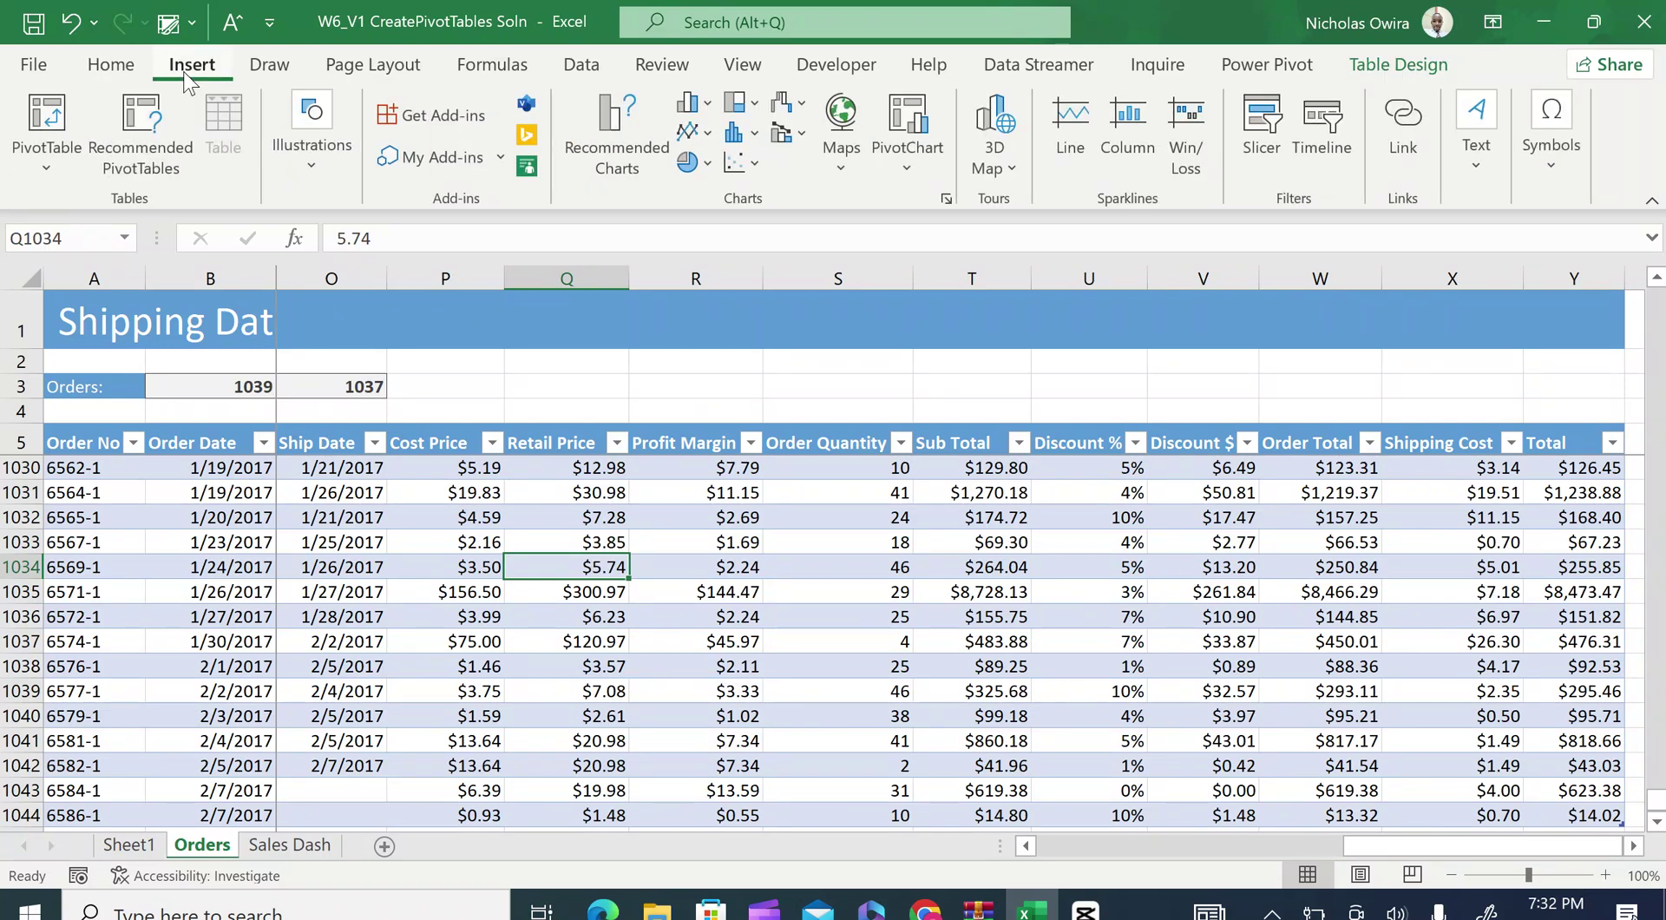
click(47, 165)
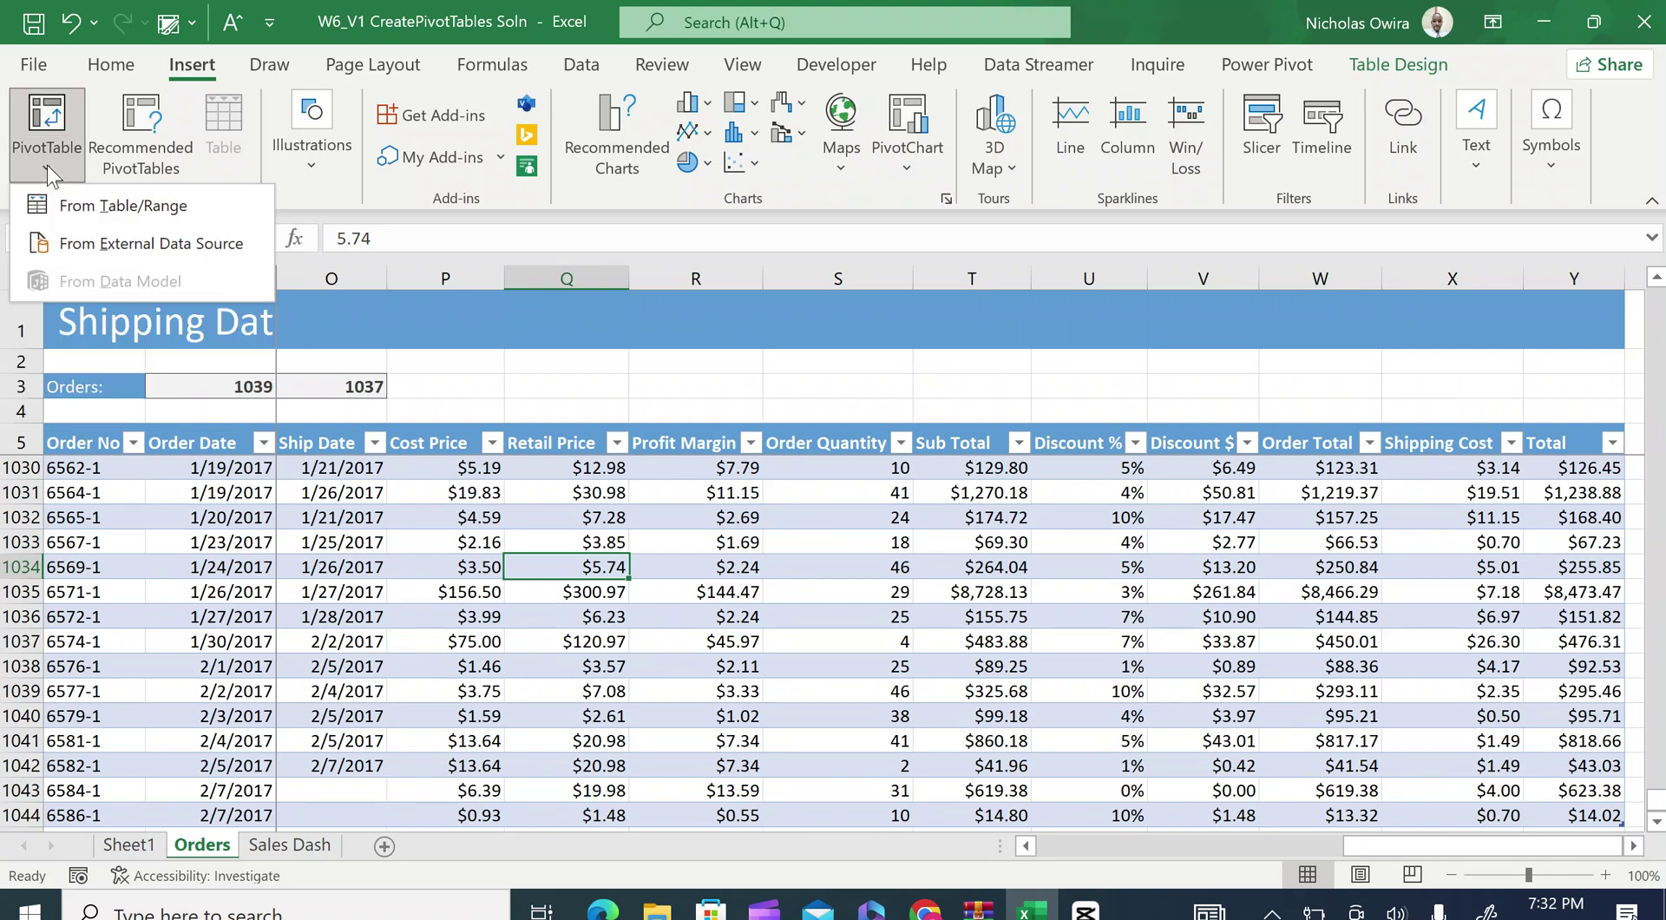
click(71, 206)
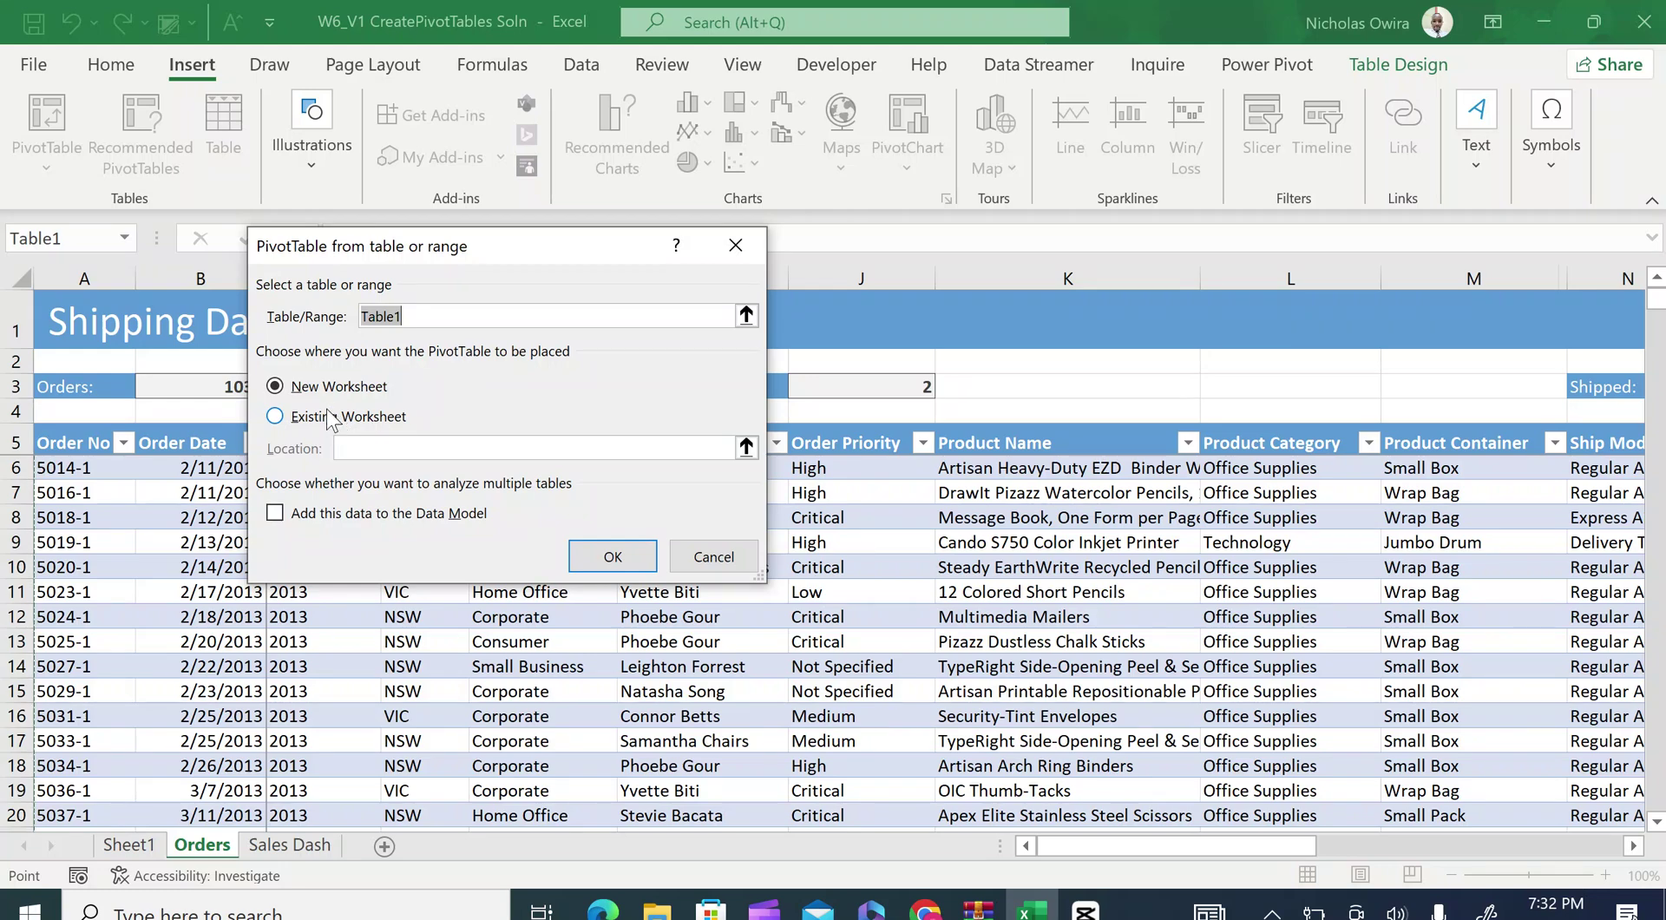
click(276, 416)
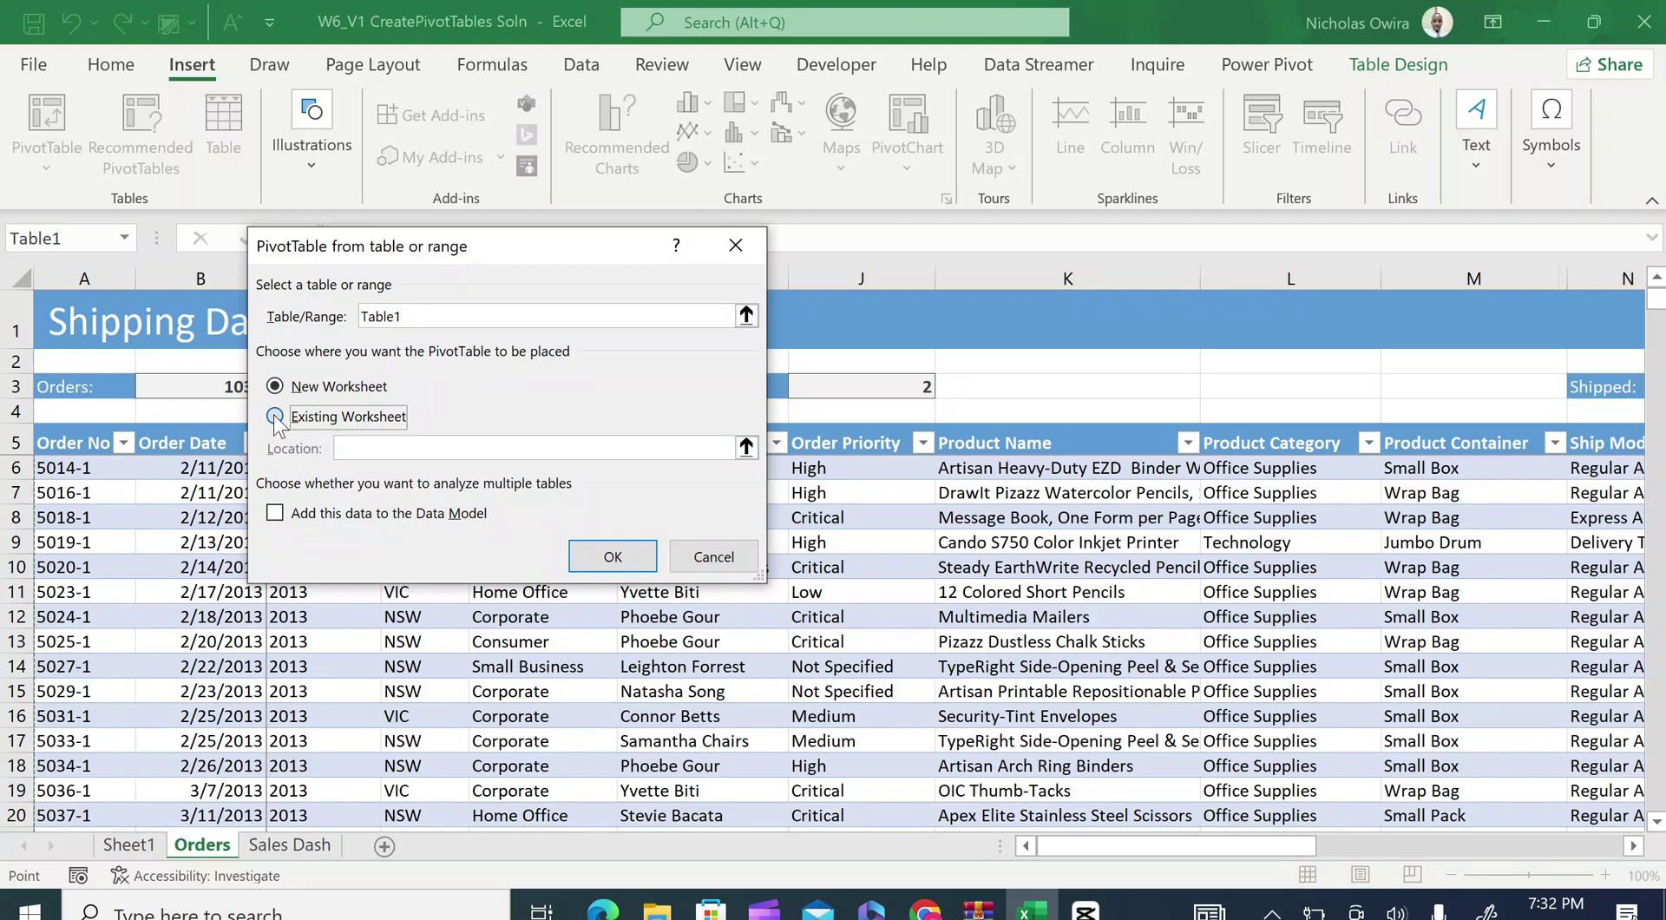
click(276, 387)
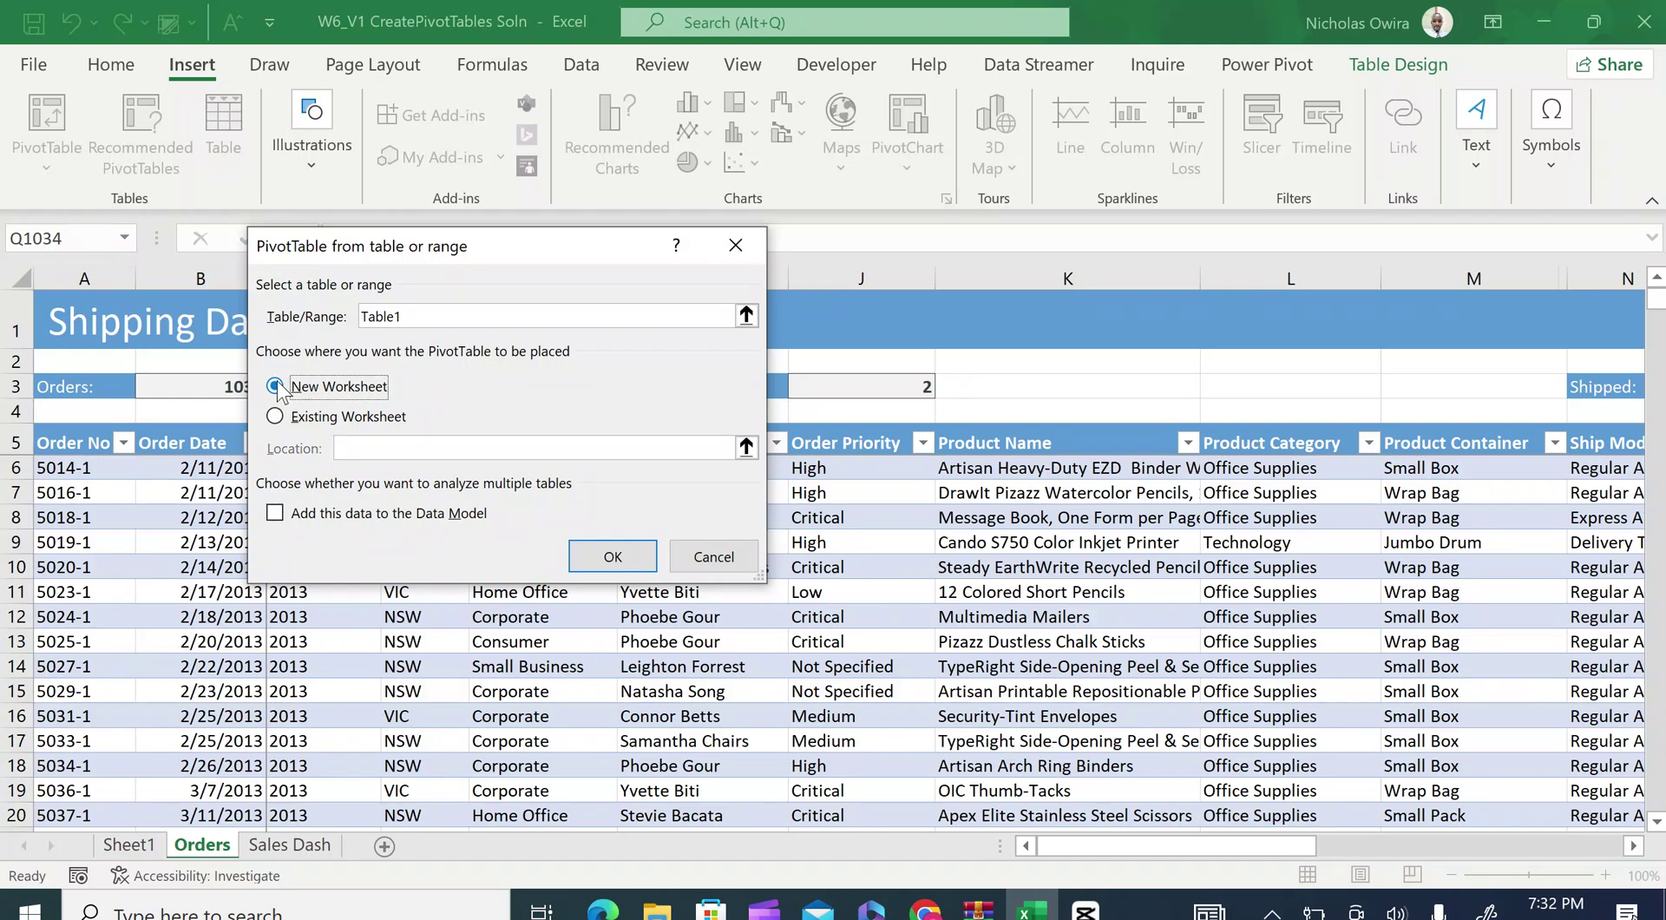
click(615, 556)
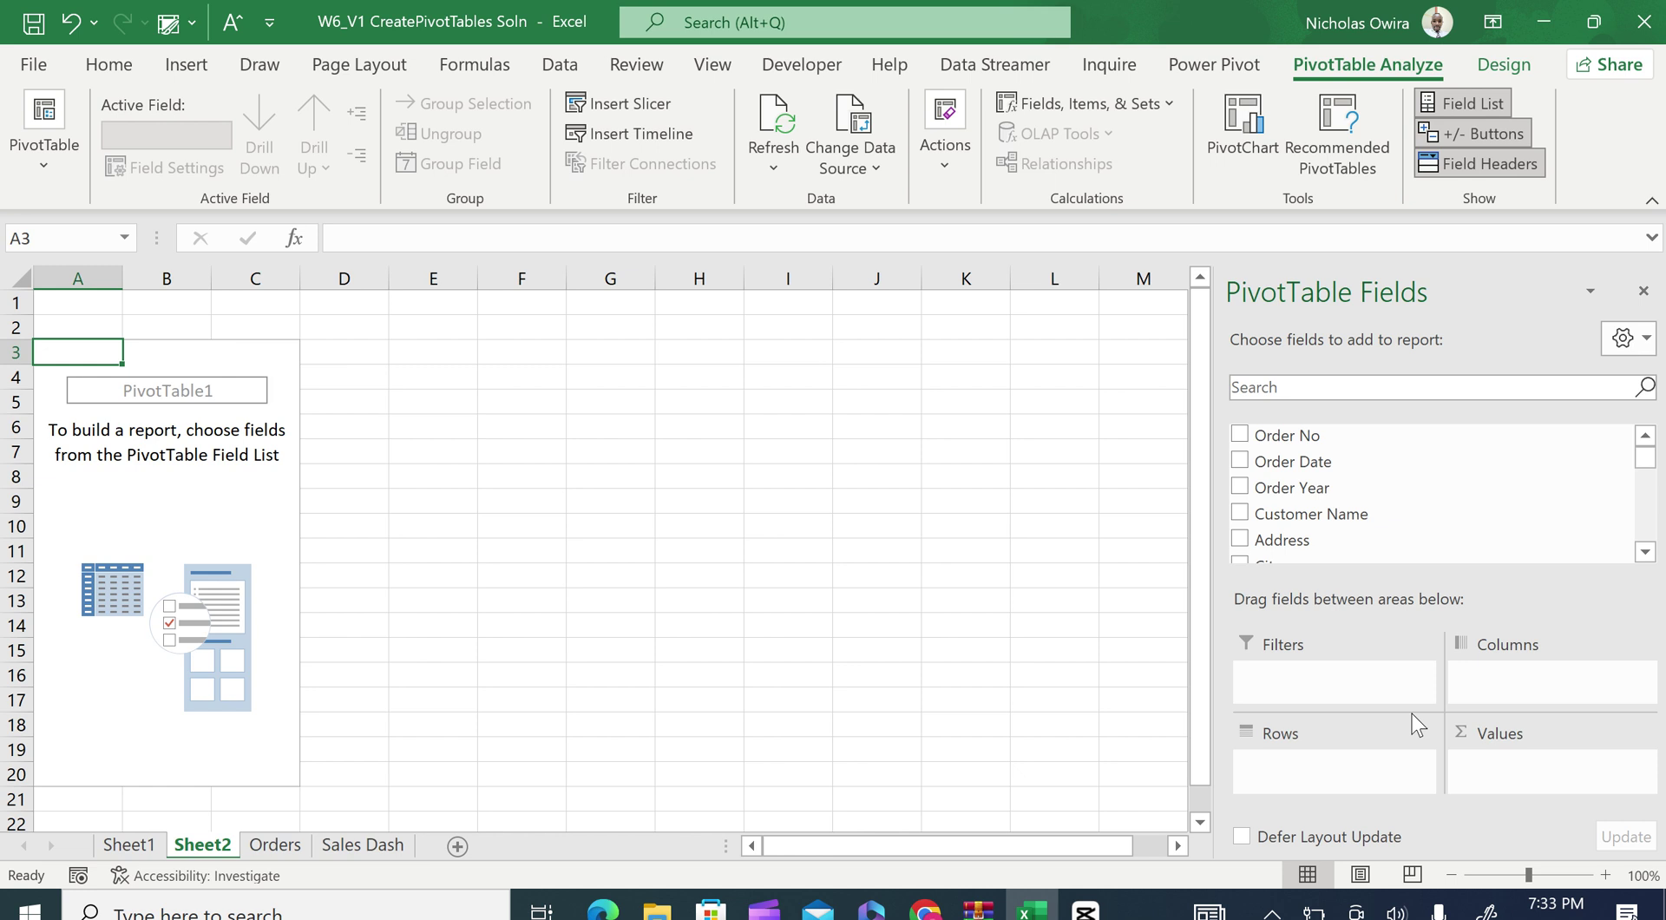
- Search the PivotTable fields for "CUS" and add Customer Type to the rows
click(1645, 552)
click(1646, 552)
click(1646, 552)
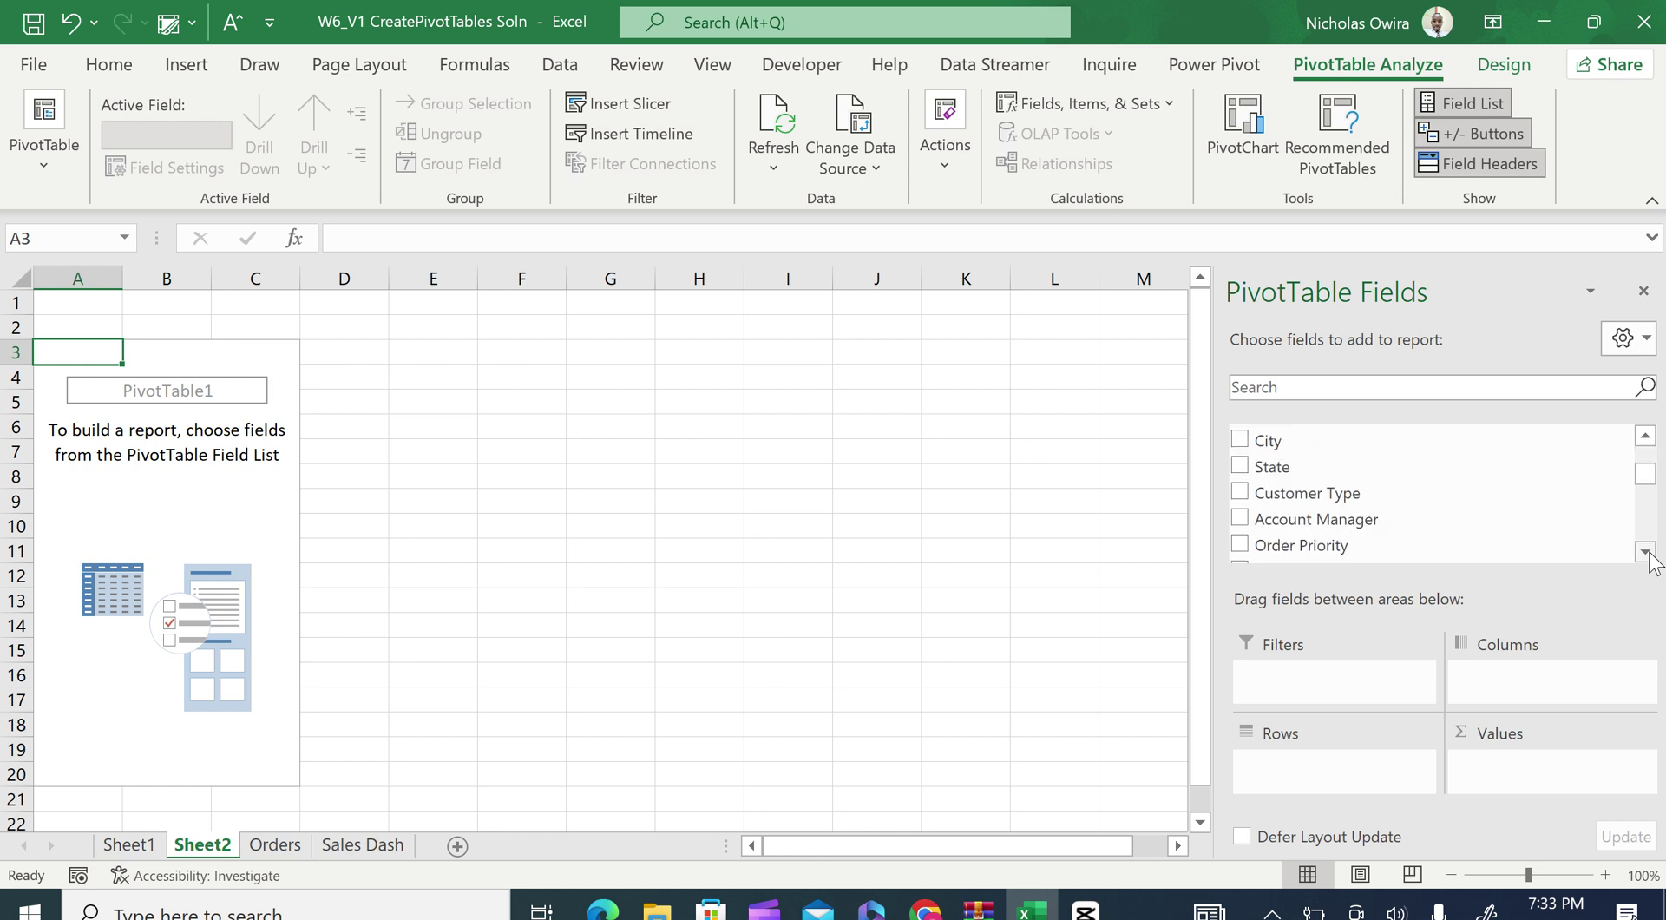
click(1646, 552)
click(1646, 552)
click(1646, 551)
click(1645, 552)
click(1646, 552)
click(1645, 552)
click(1336, 388)
text(CUS)
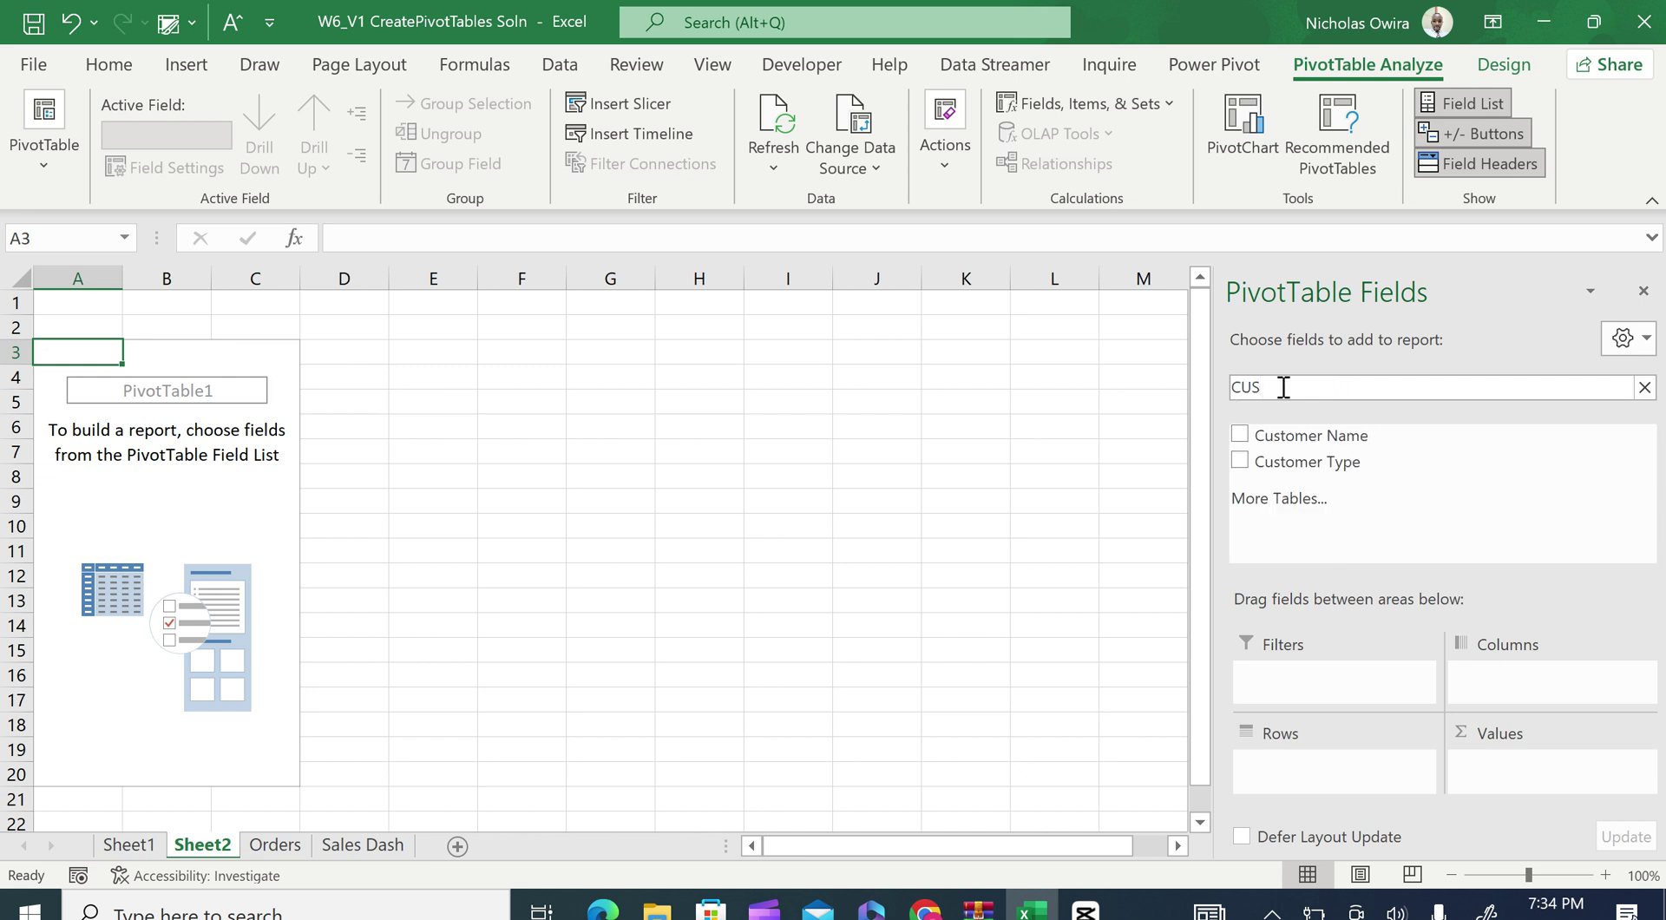
click(1241, 461)
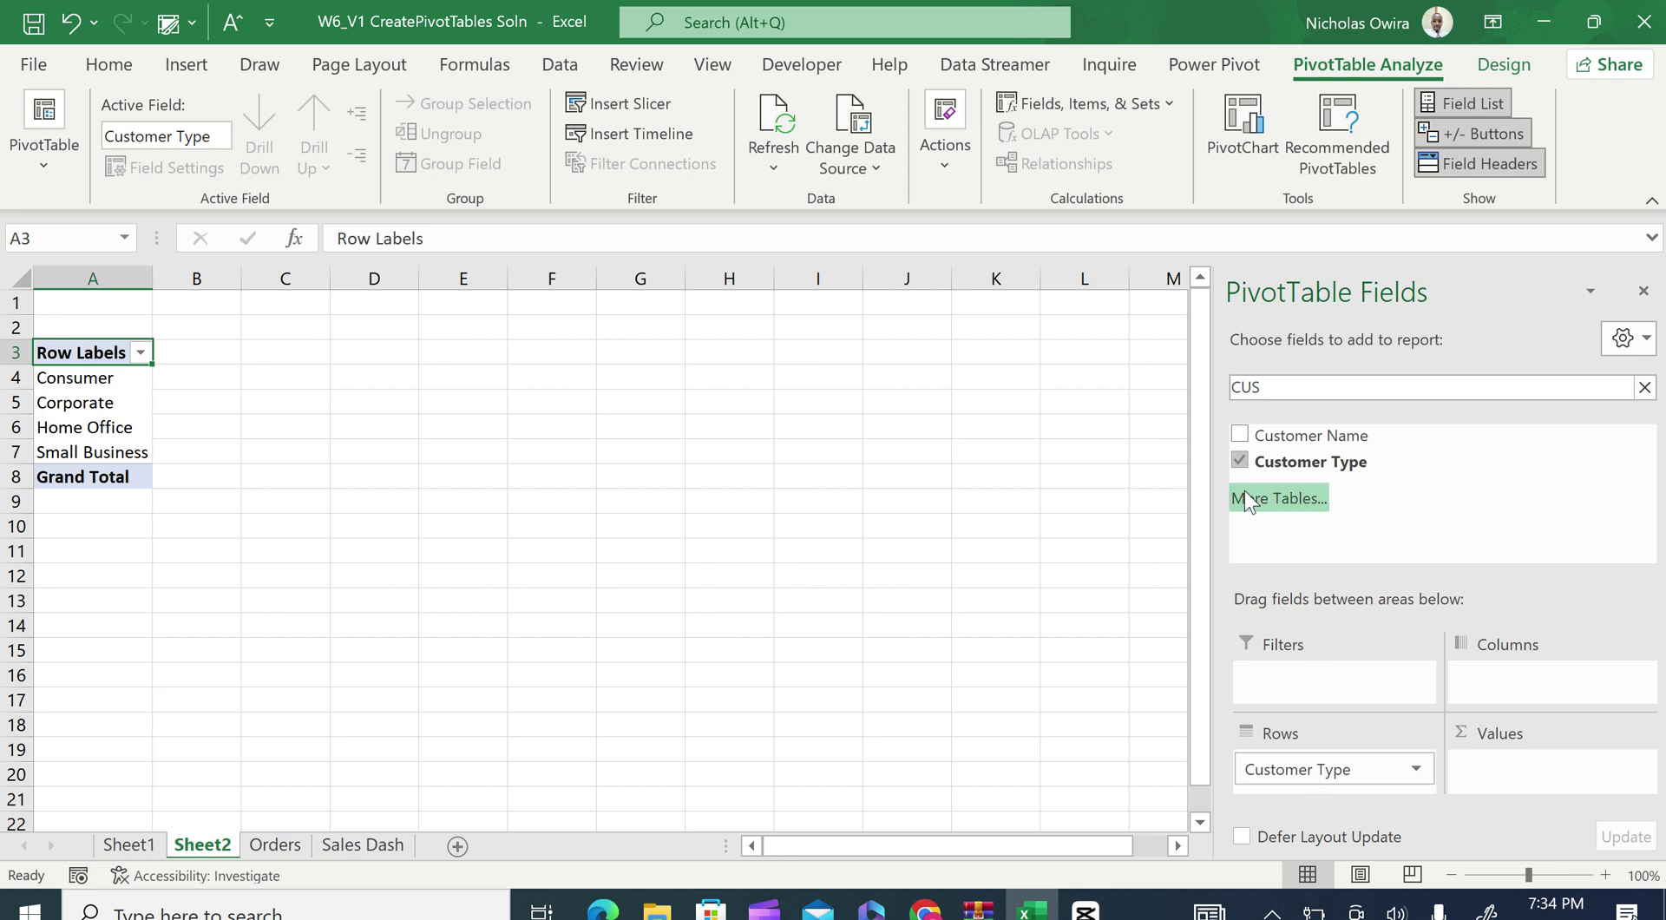
click(1240, 460)
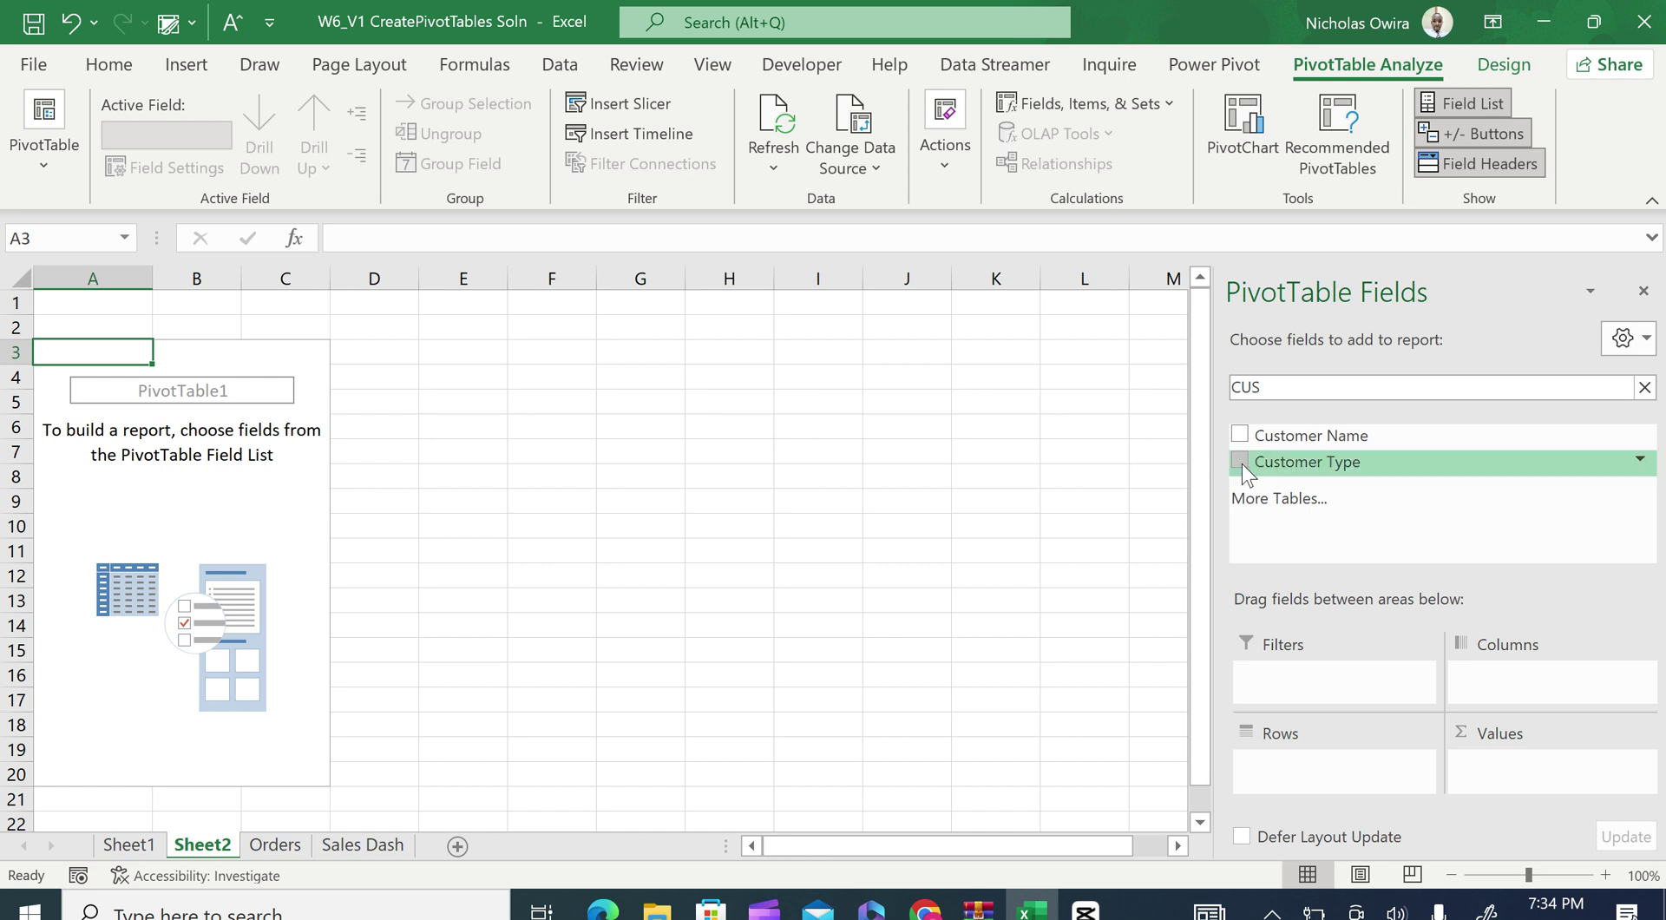
click(1242, 462)
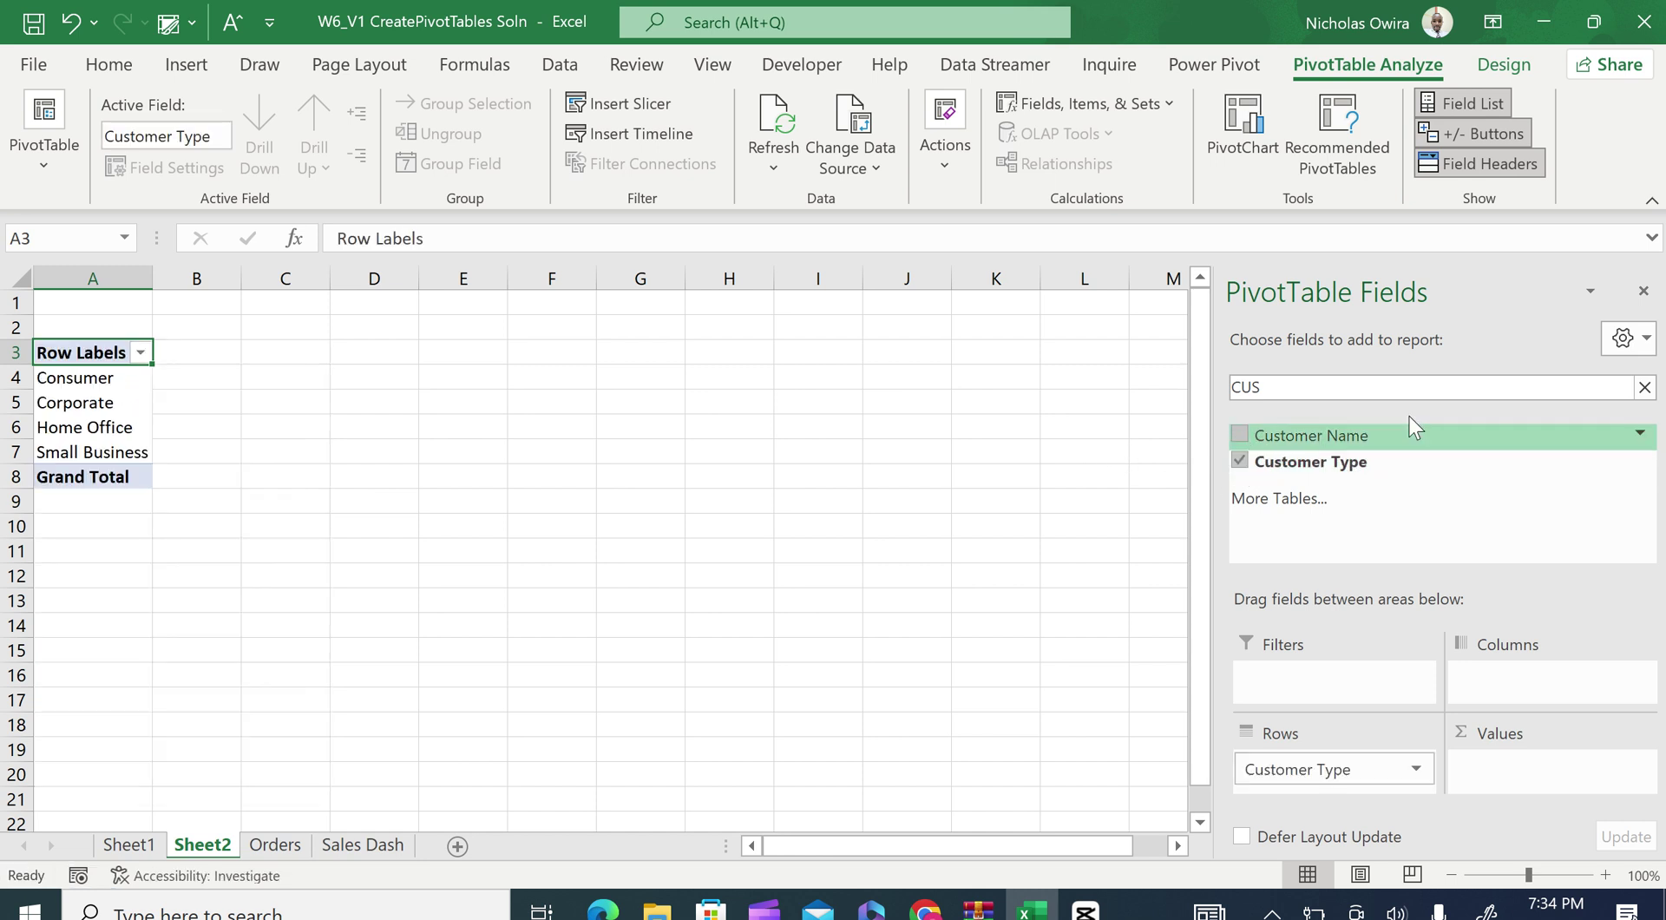
- Search the PivotTable fields for "TOT" and add Total to the values
click(1644, 388)
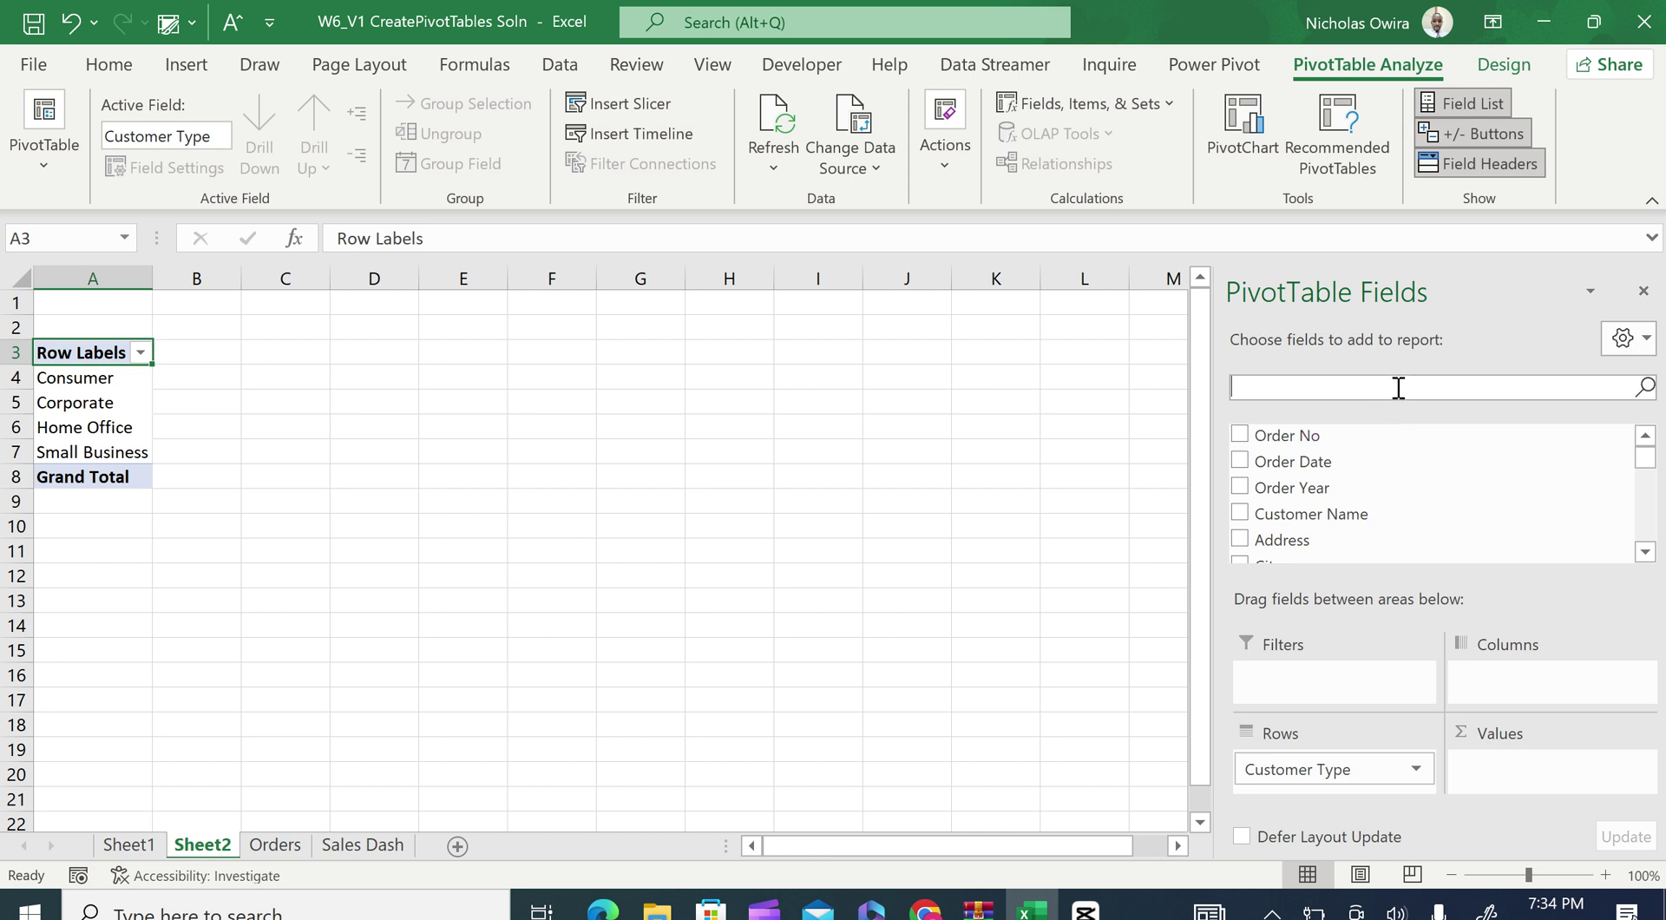
text(TOT)
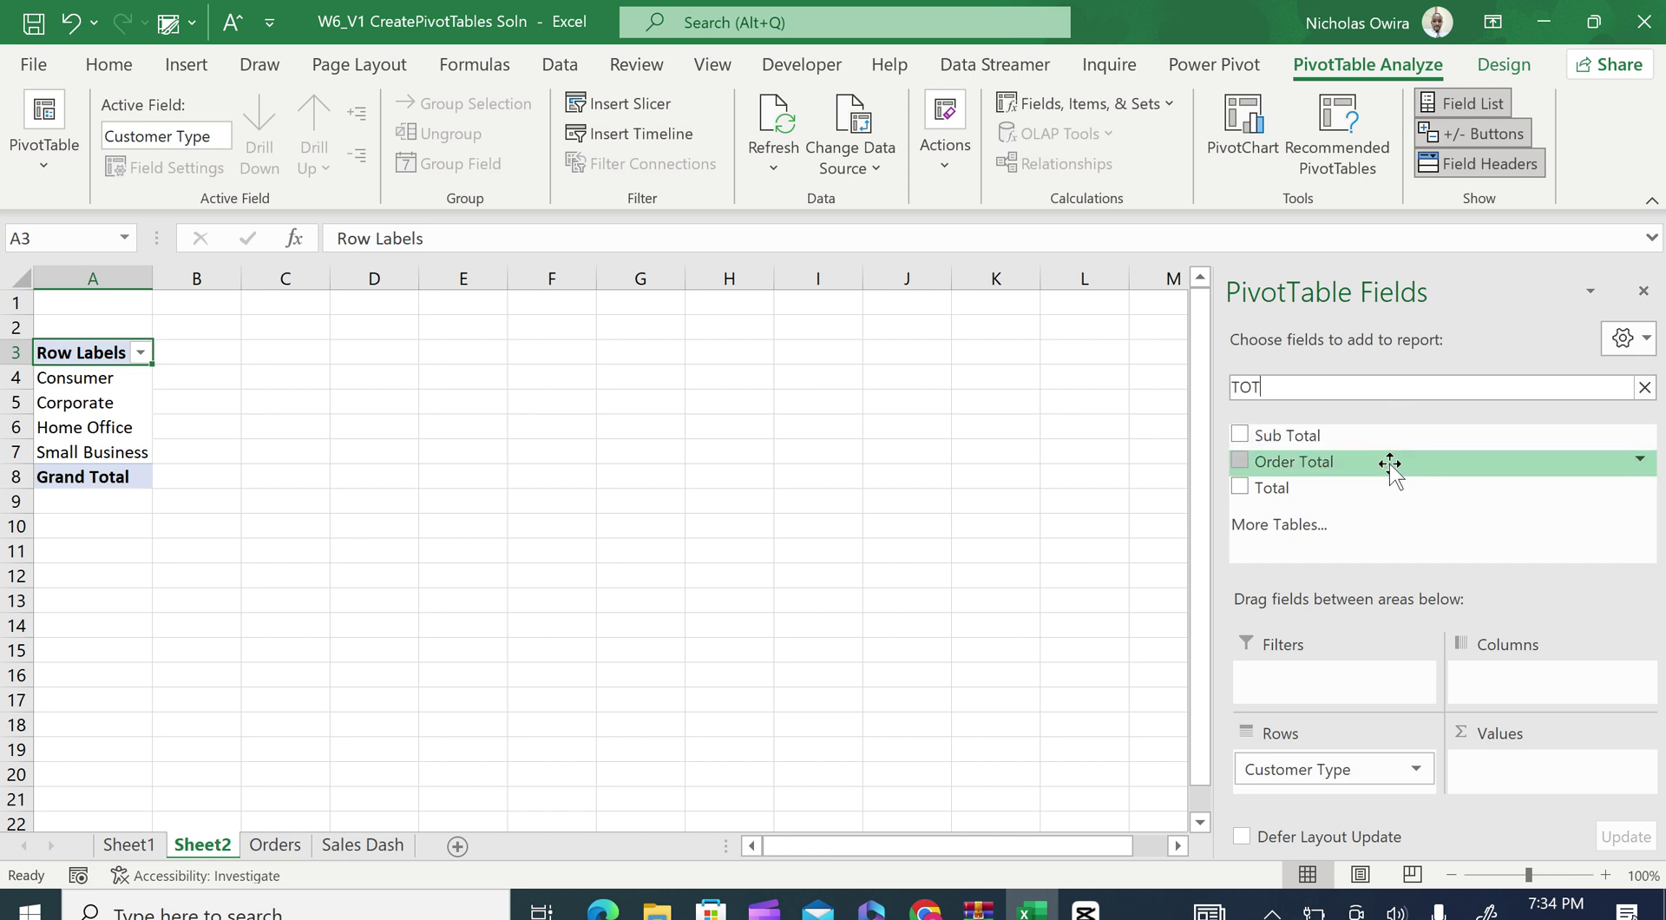
click(1241, 486)
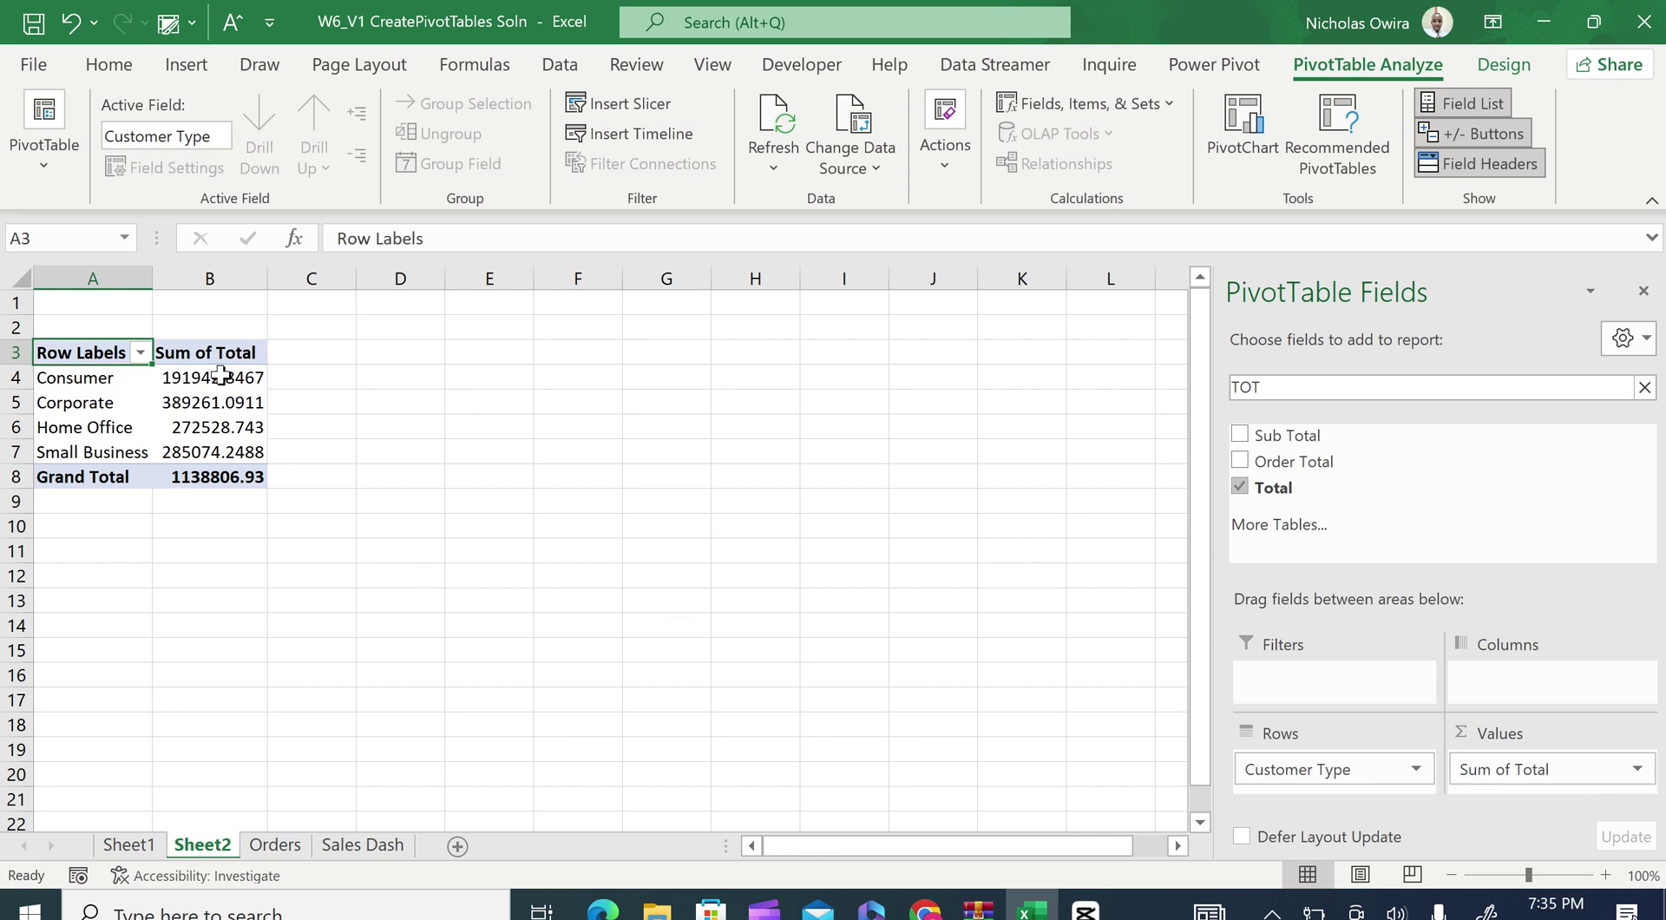
- Format only the Consumer total in B4 as Currency with 2 decimal places and the $ symbol
mouse_move(221, 375)
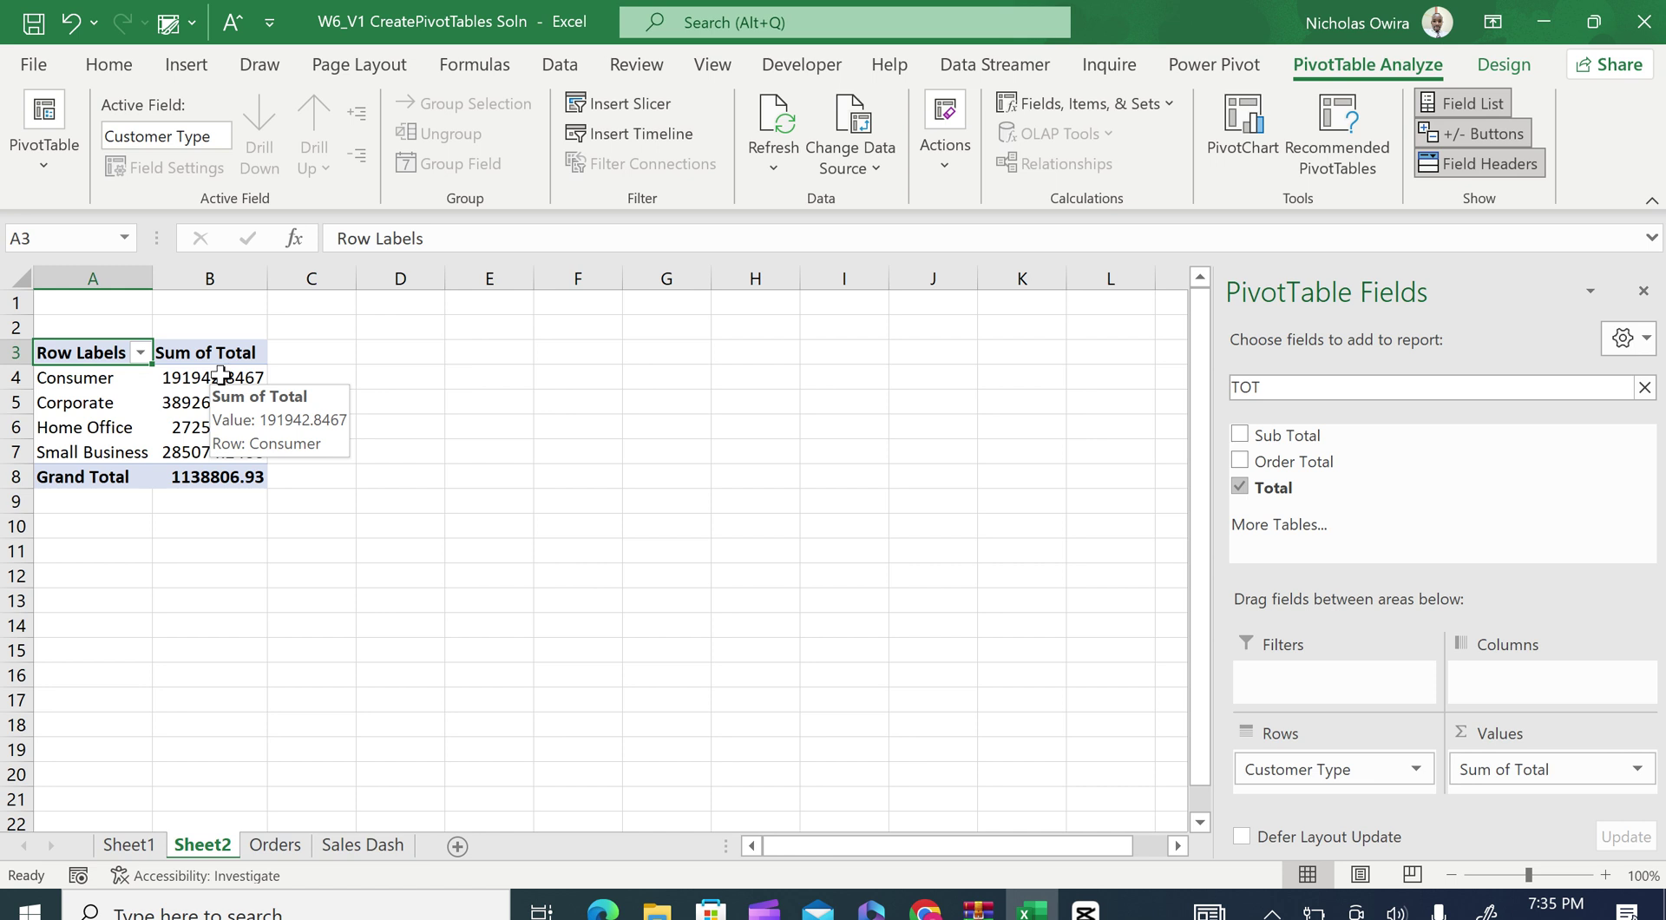
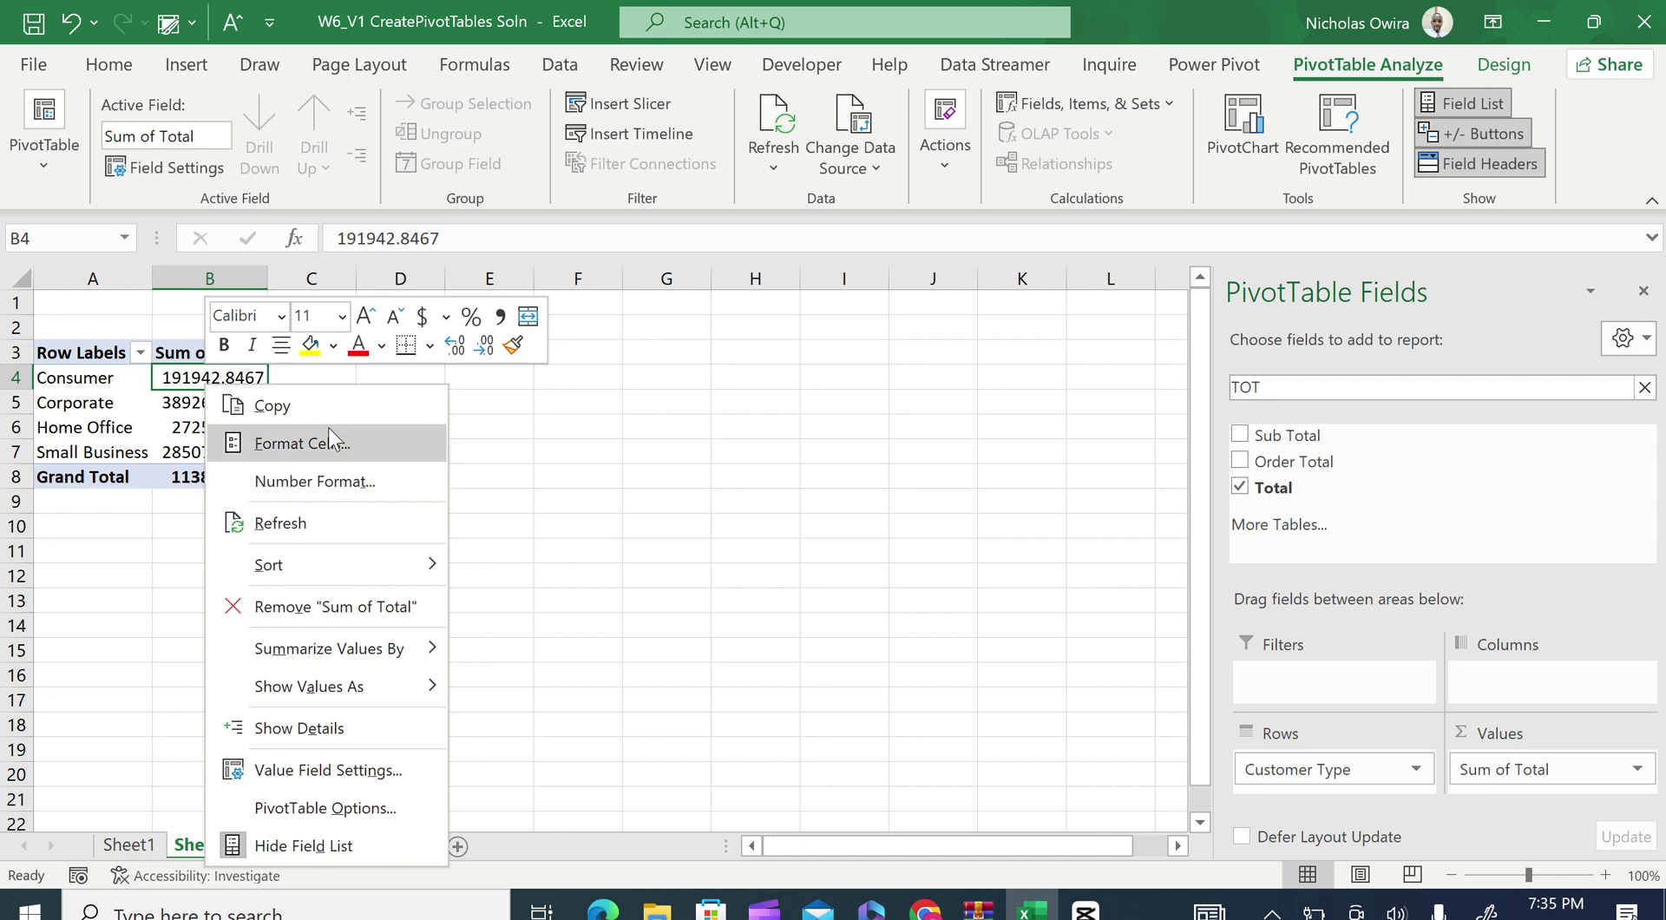
click(299, 443)
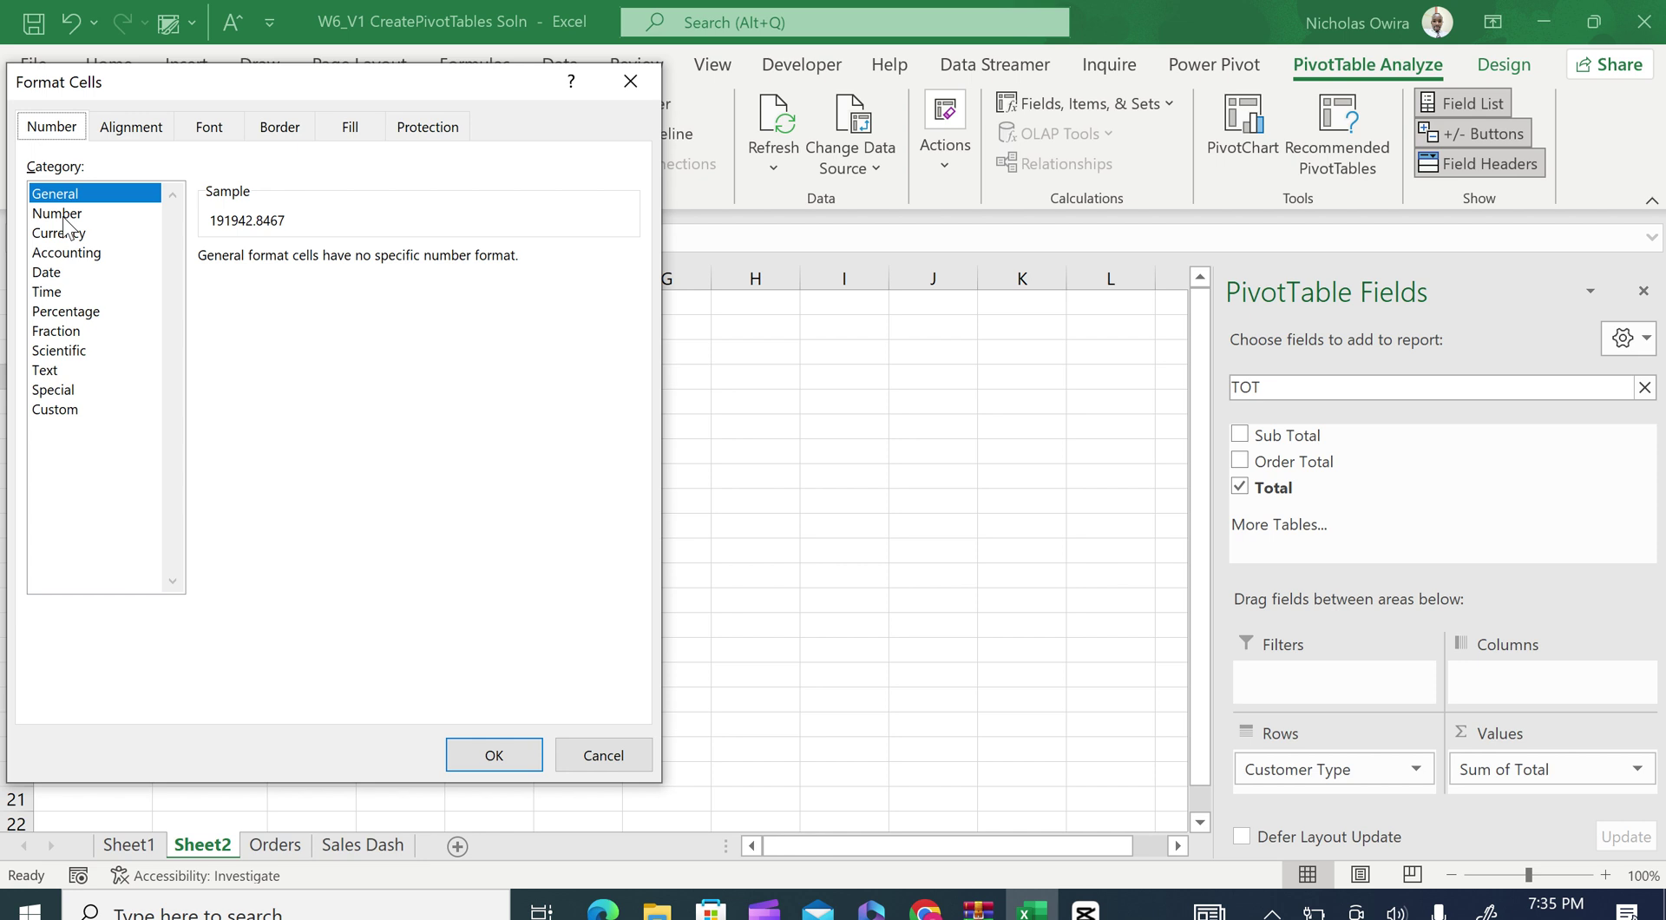
click(63, 238)
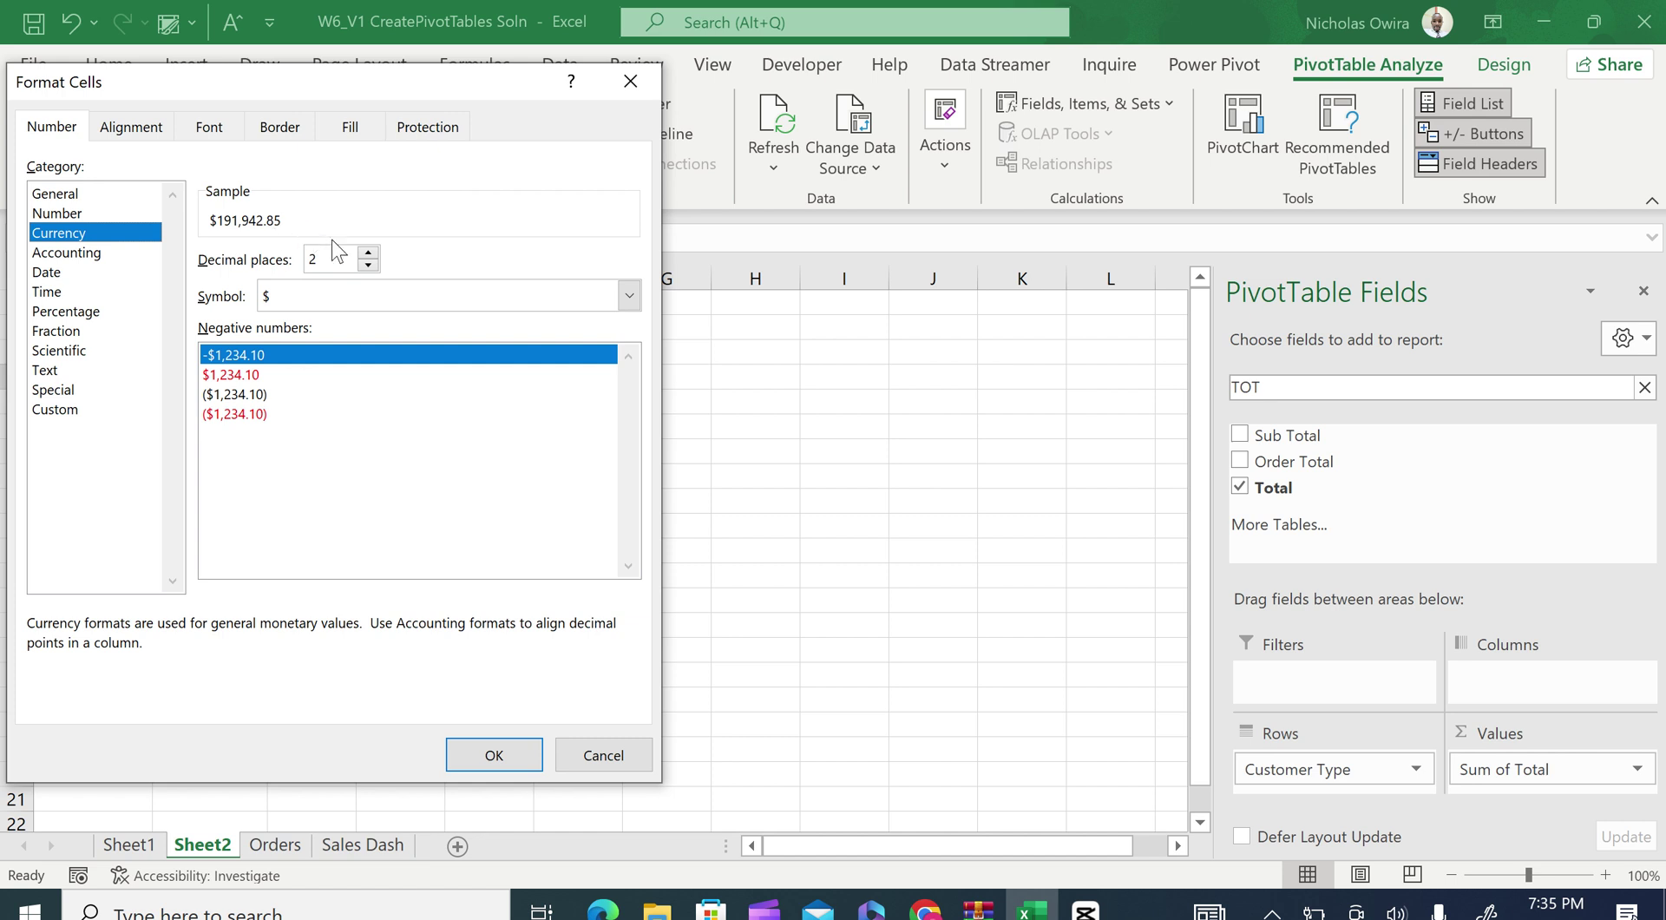
click(368, 263)
click(368, 264)
click(368, 253)
click(368, 253)
click(477, 757)
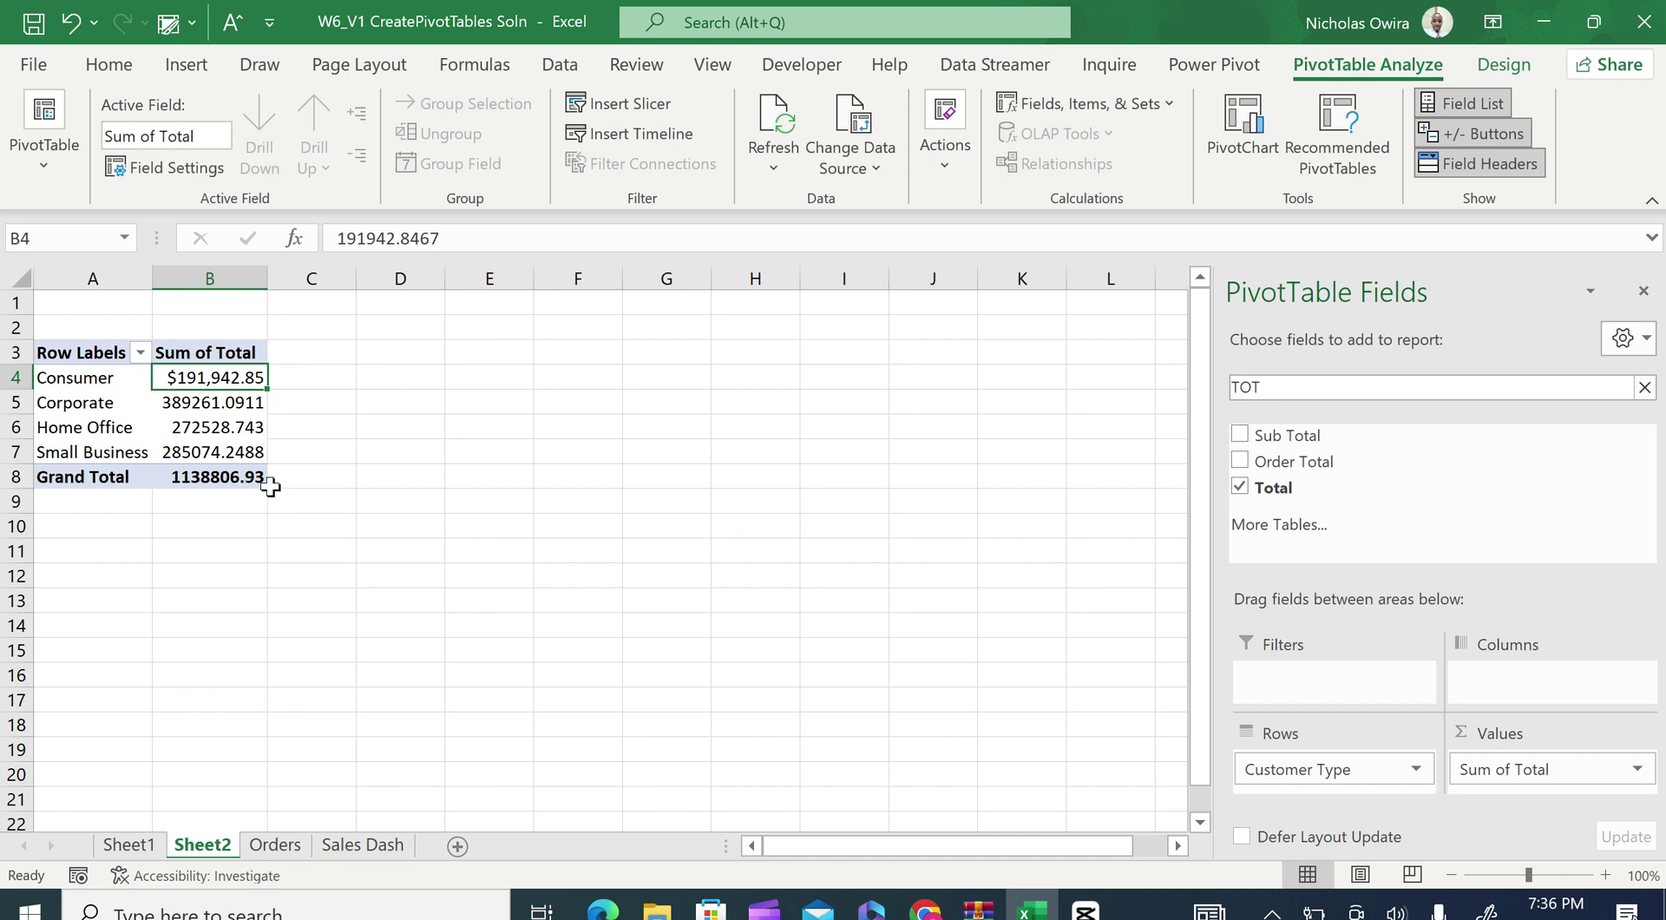
- Apply the Currency number format with 2 decimal places and the $ symbol to the entire Sum of Total field
click(209, 406)
right_click(209, 408)
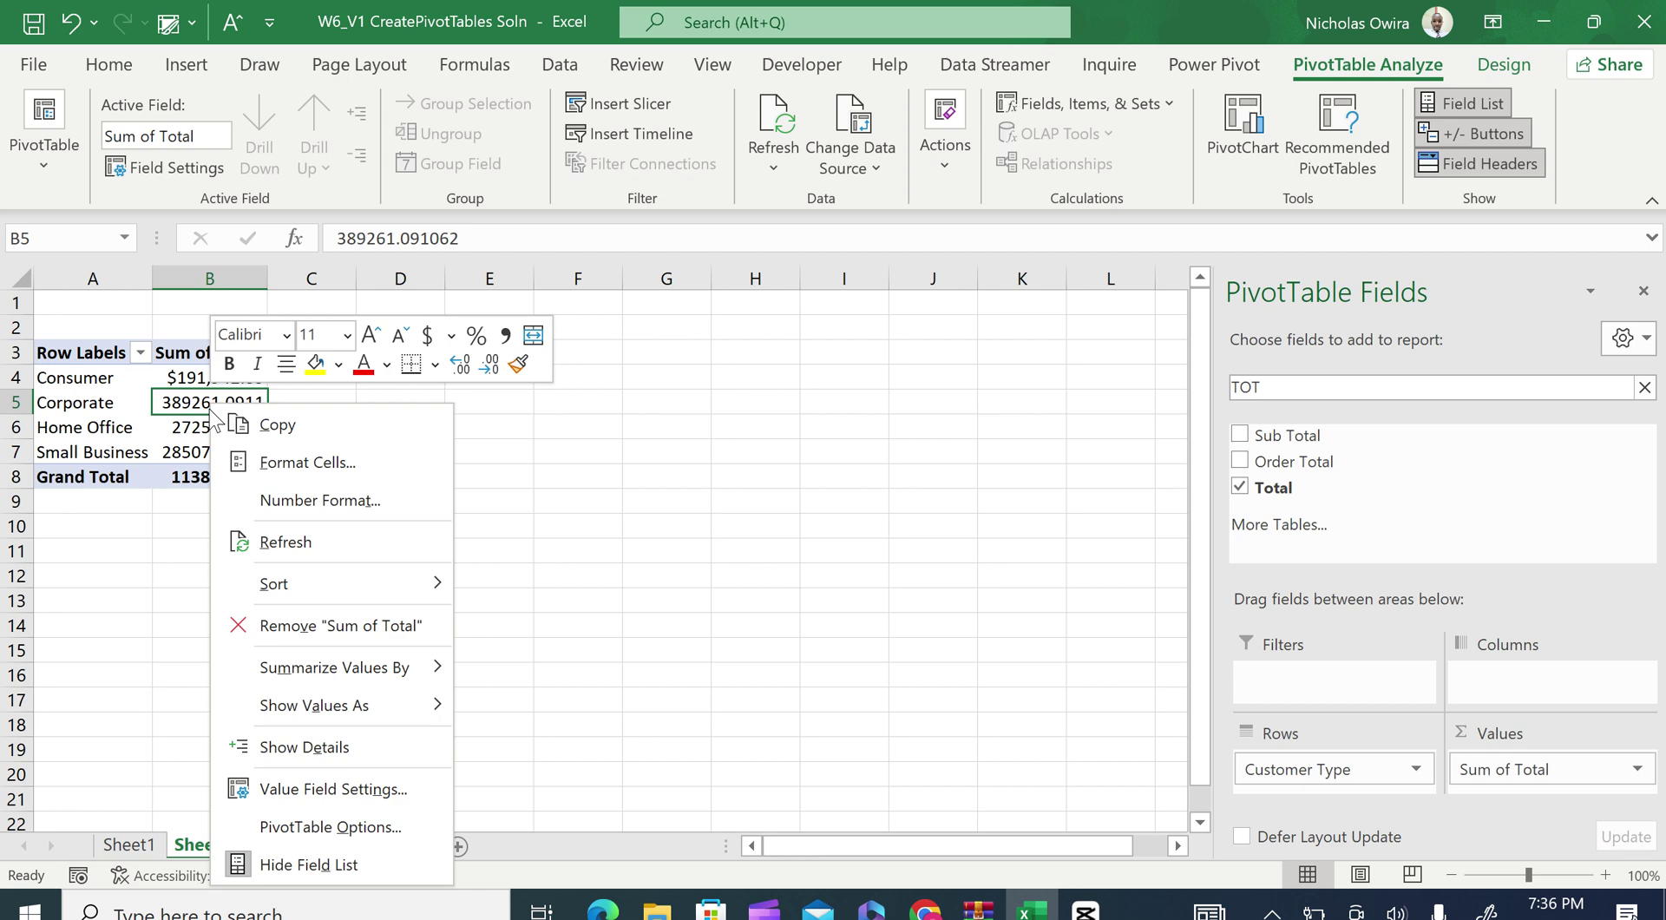
click(334, 509)
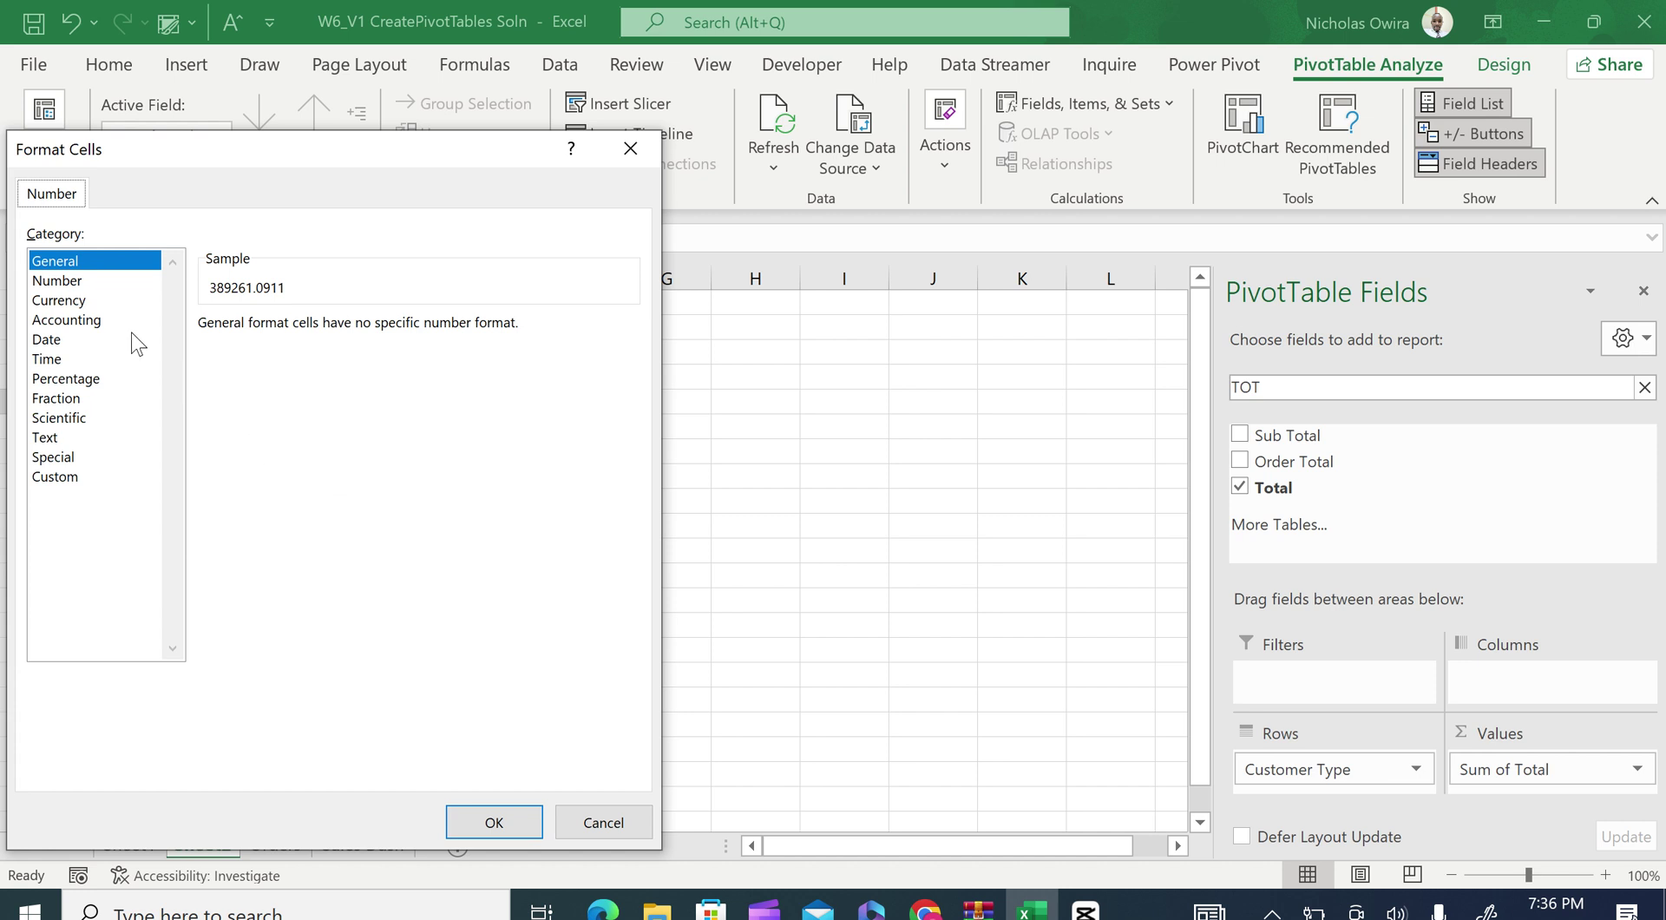
click(76, 300)
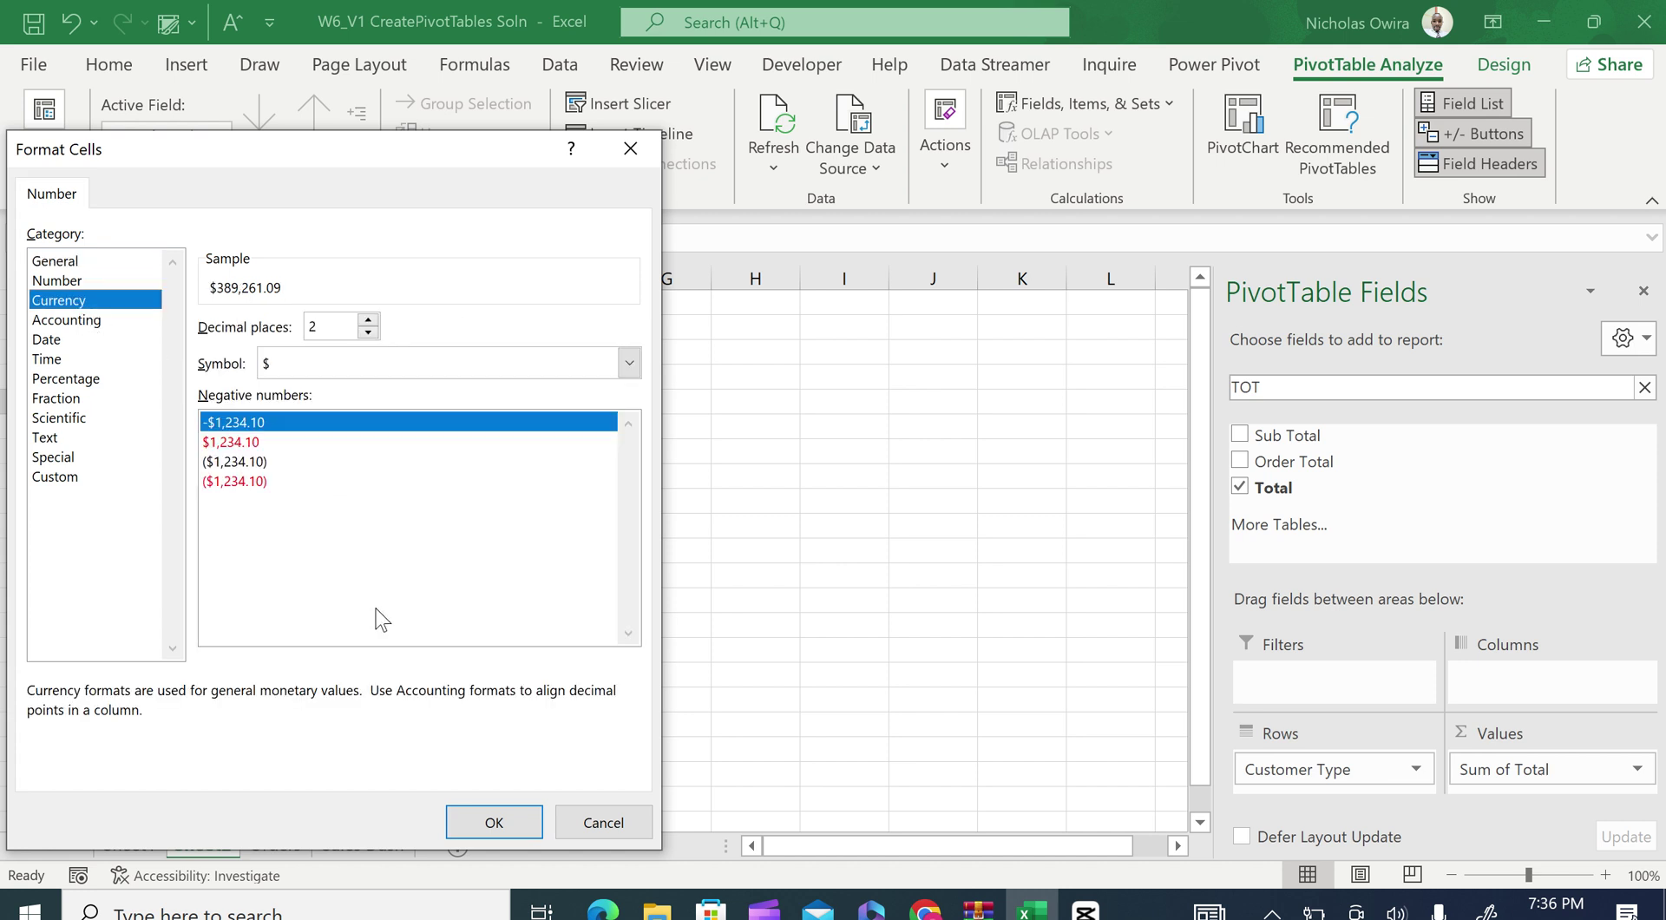
click(472, 829)
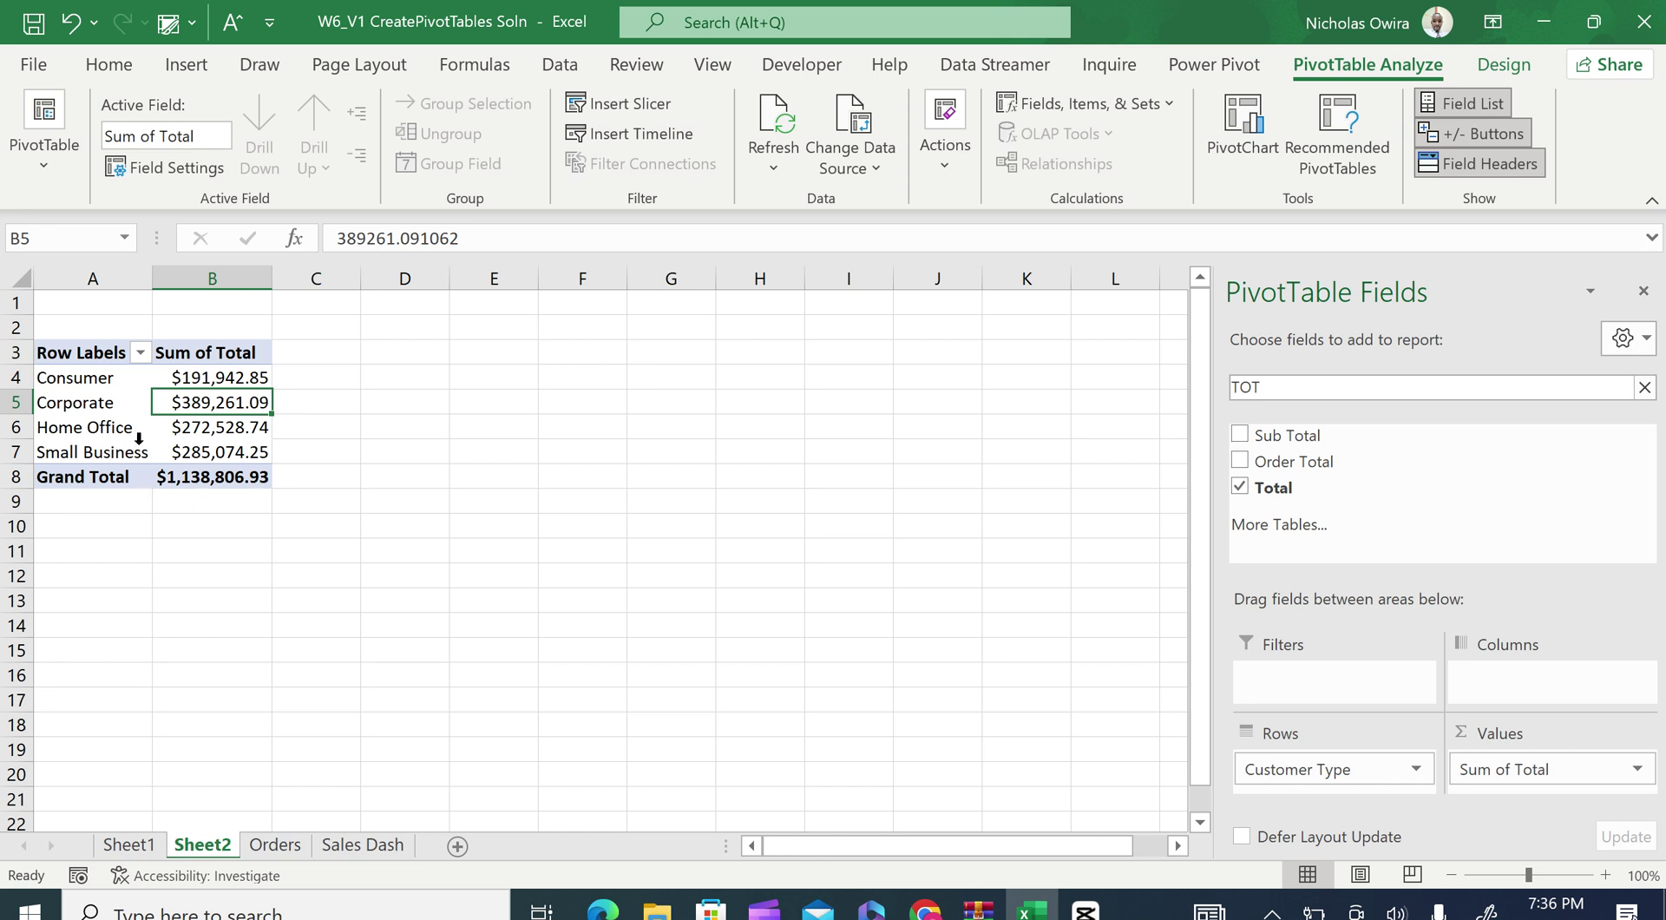
- Turn the PivotTable's grand totals off for rows and columns and switch them back on for both
click(98, 401)
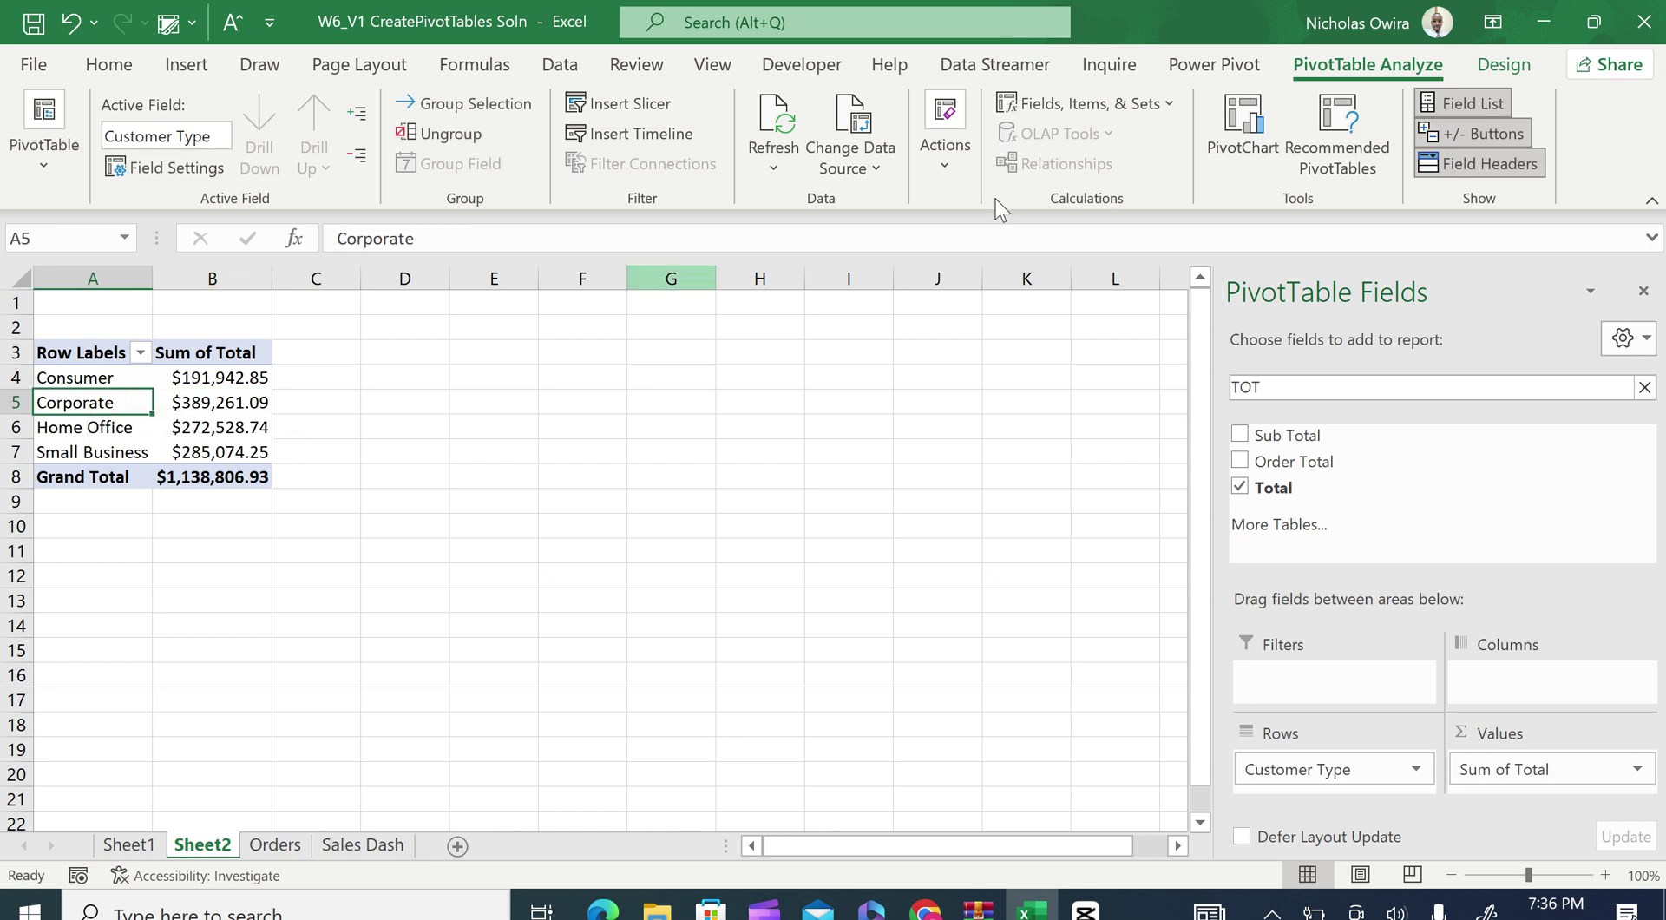
click(1504, 65)
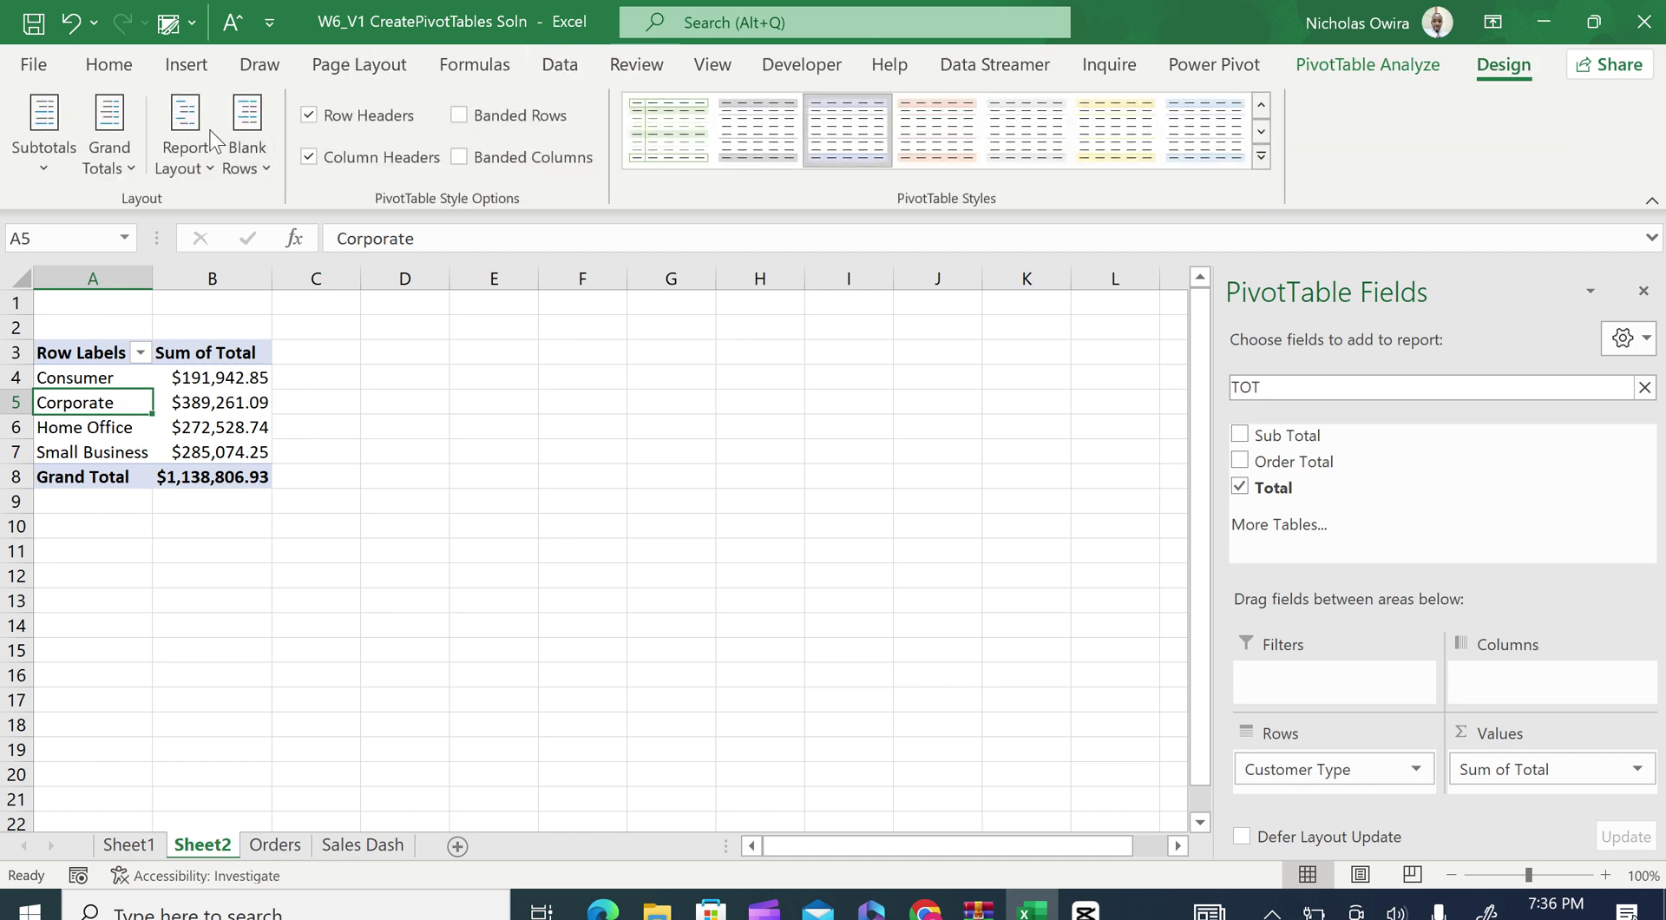
click(136, 169)
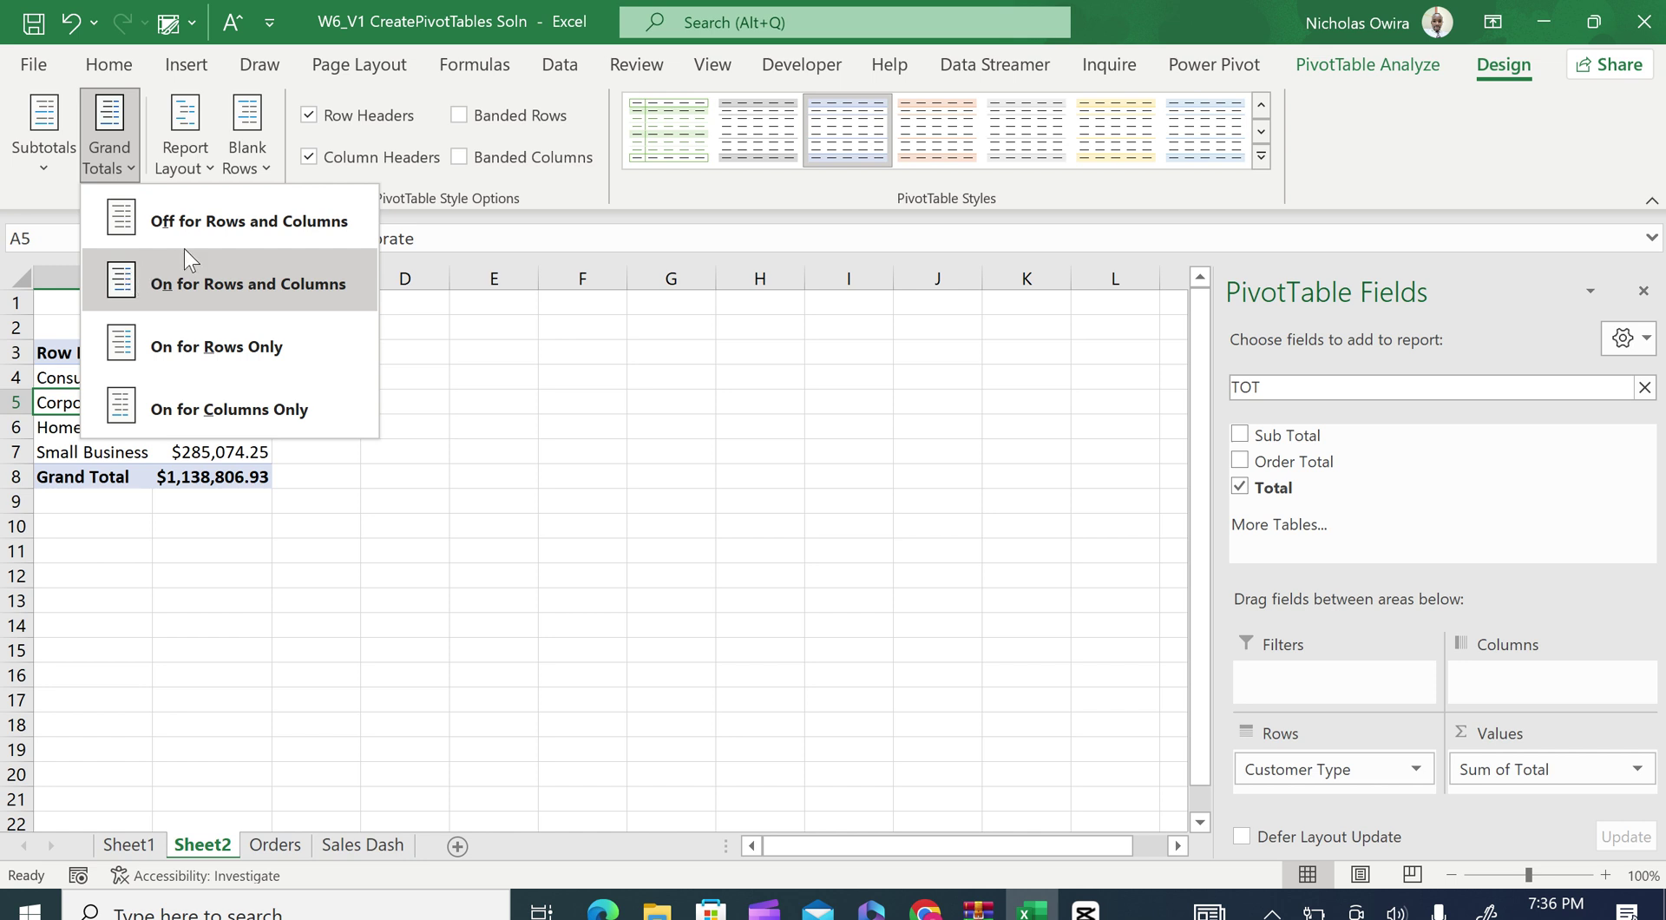
click(209, 227)
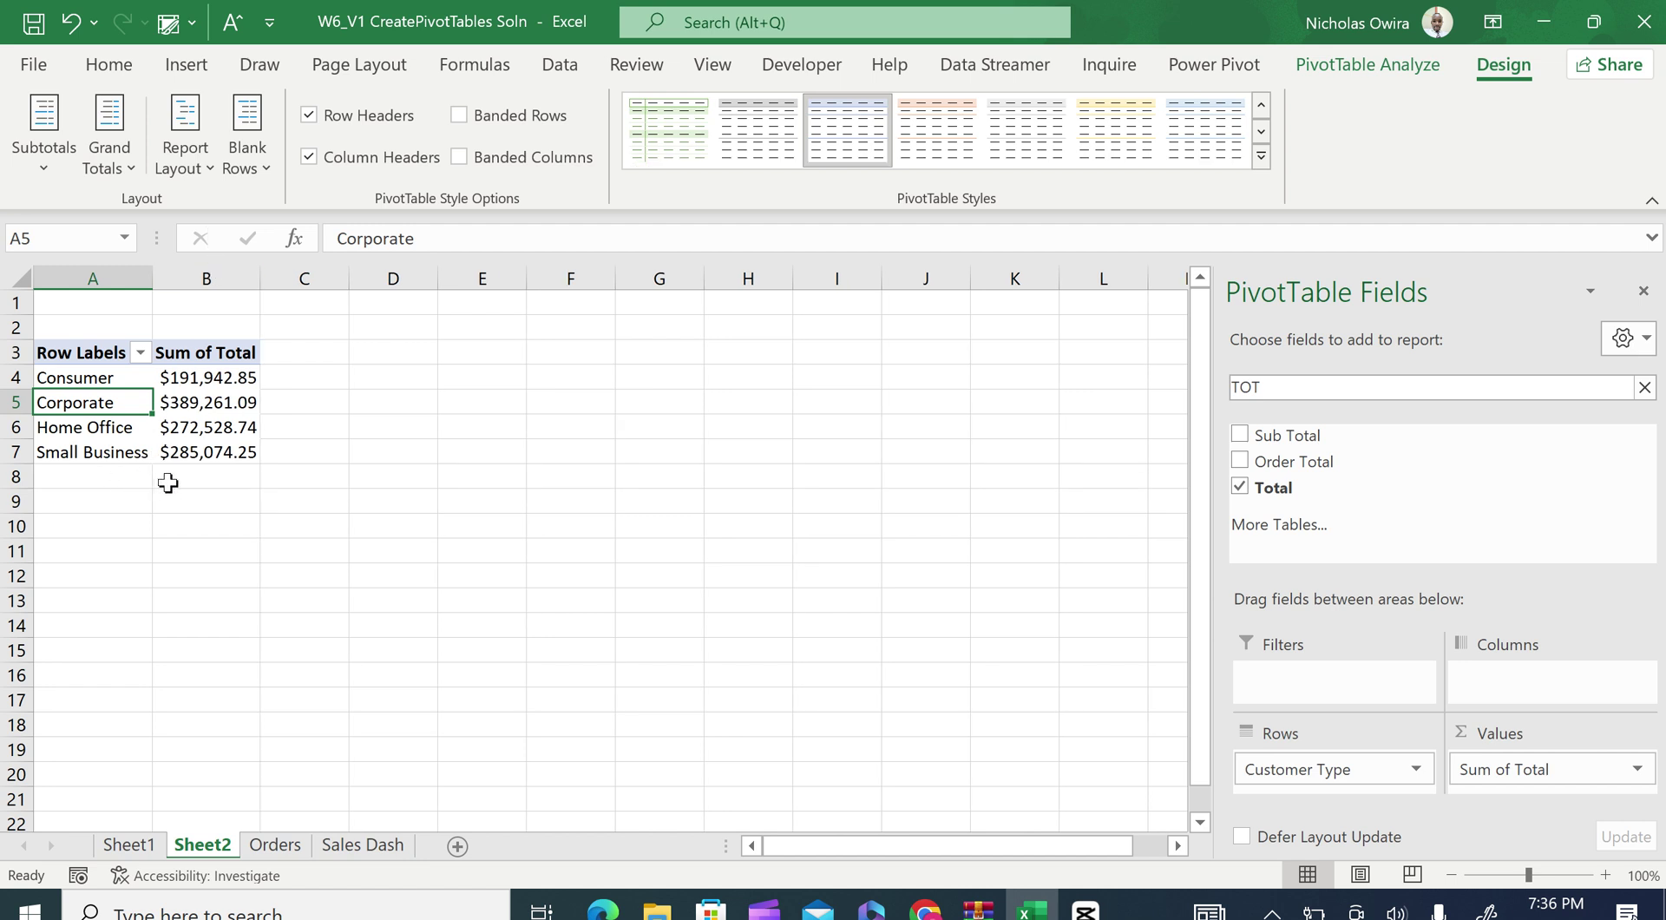
click(130, 165)
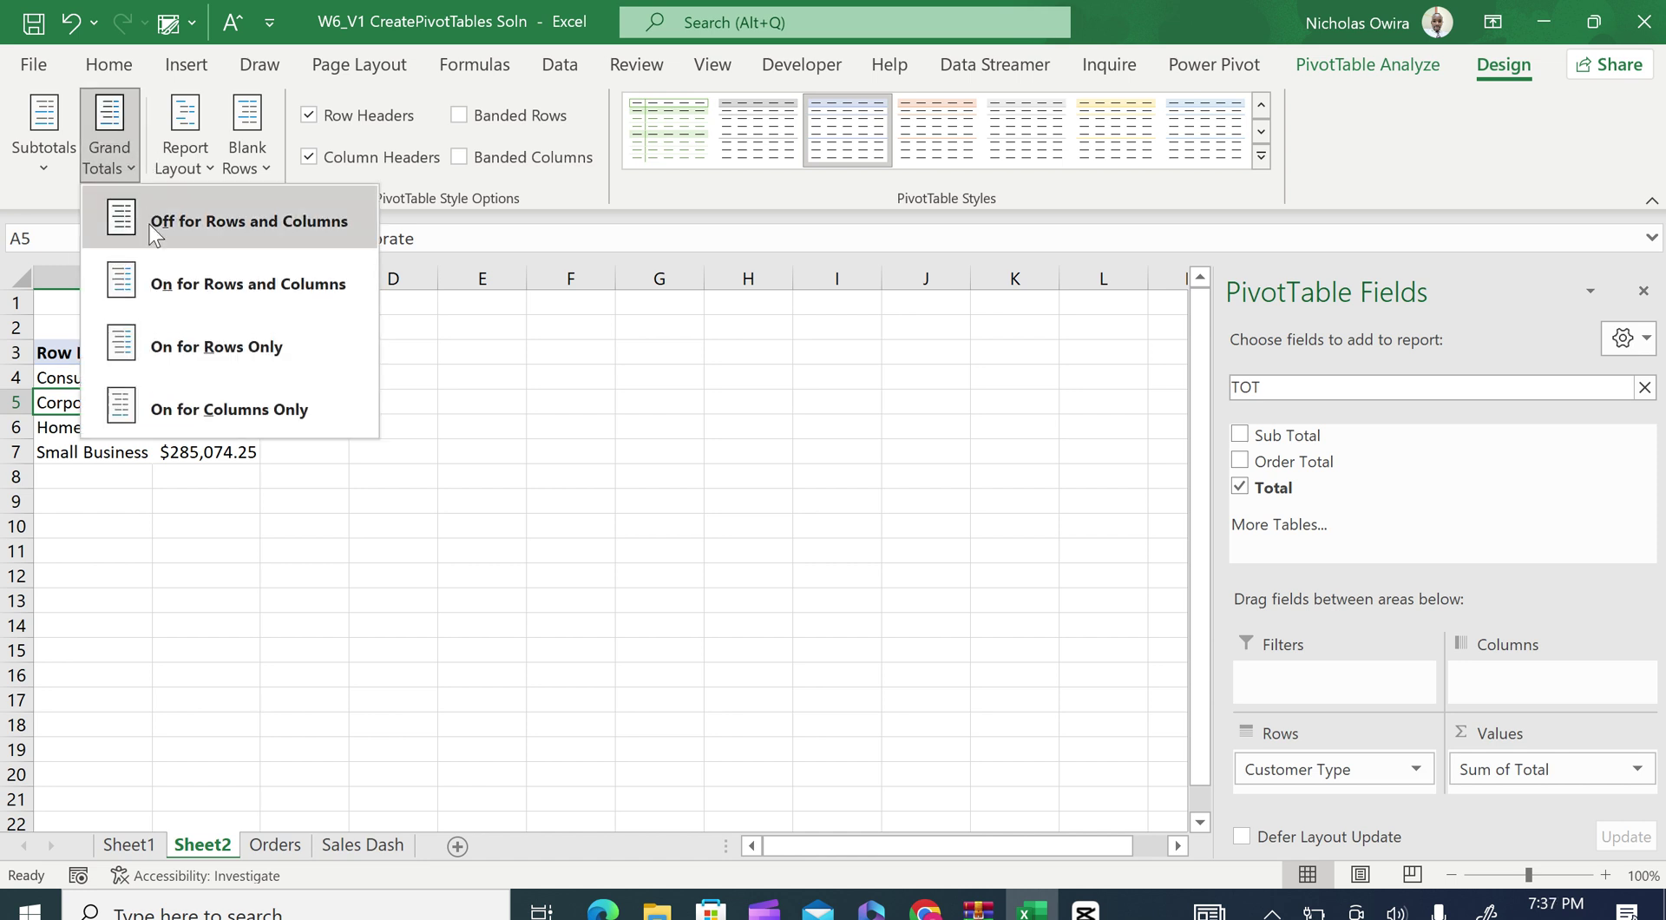
click(155, 260)
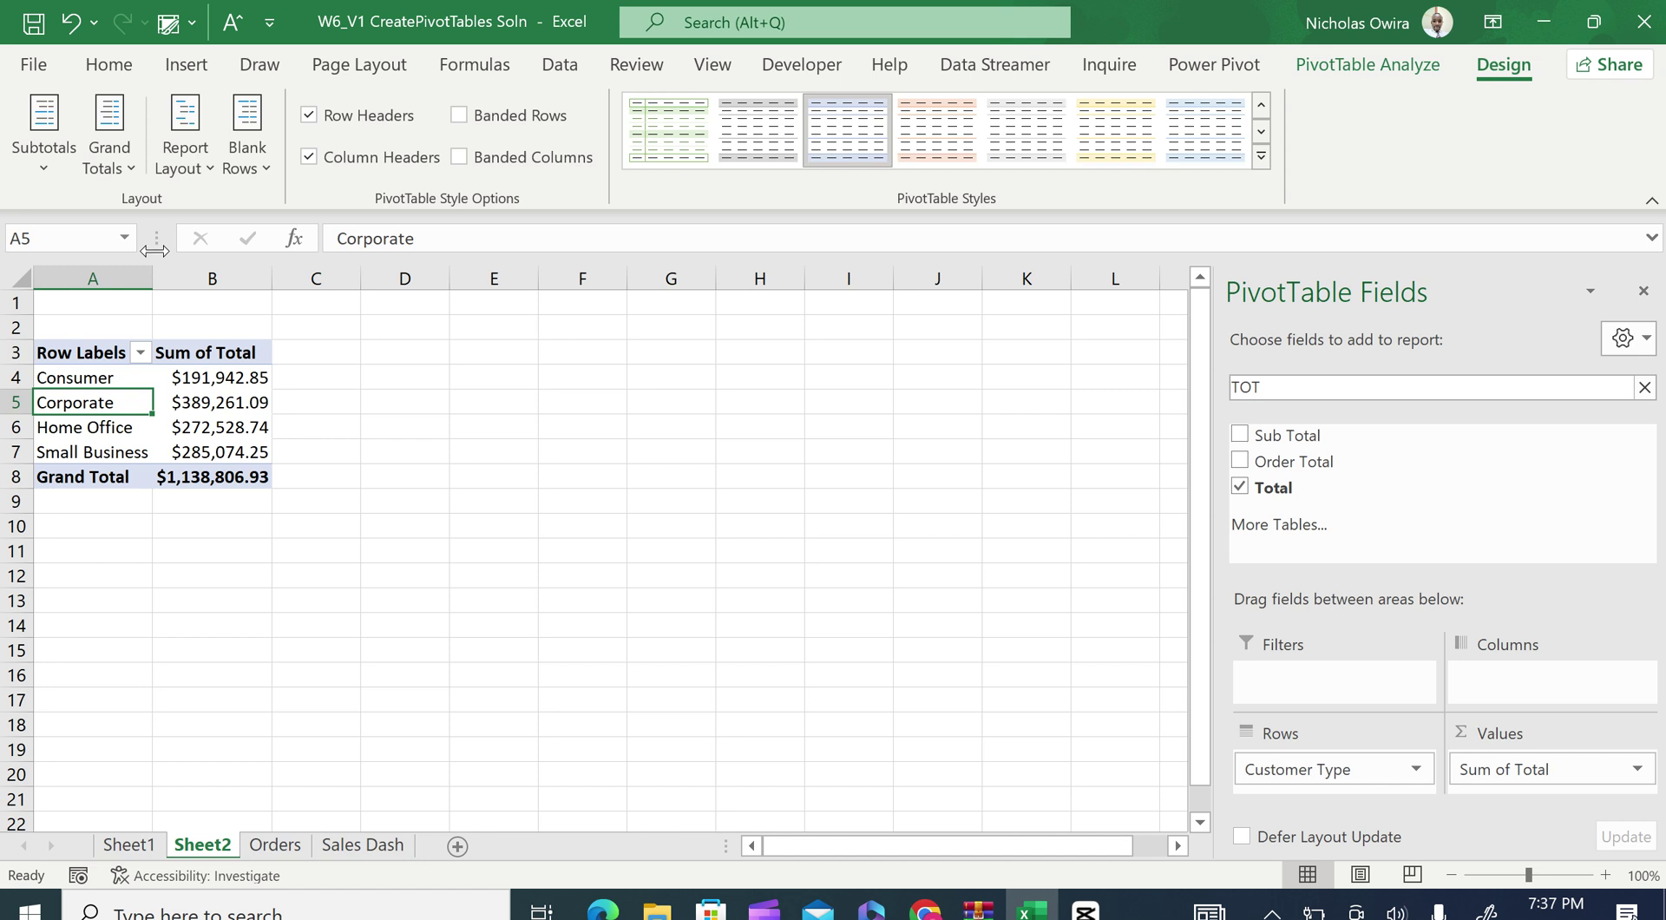